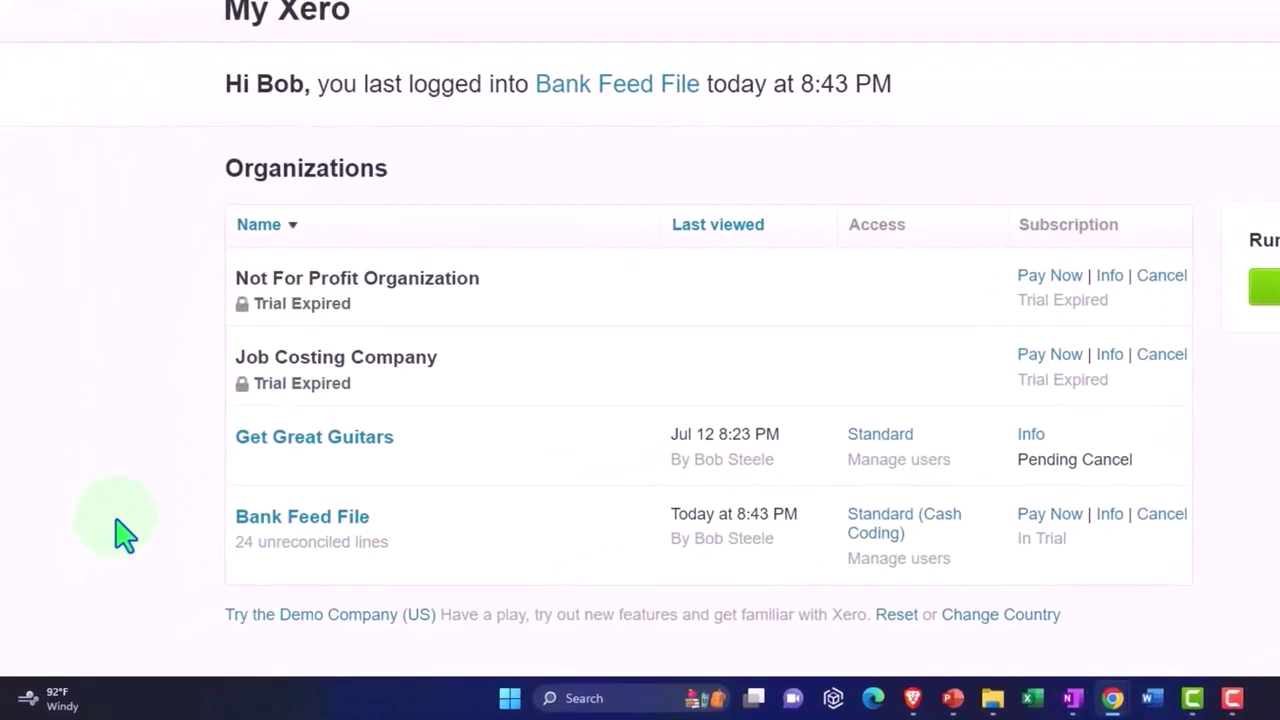
Open the Bank Feed File organization from the My Xero organizations list.
{"action": "left_click", "coordinate": [316, 480]}
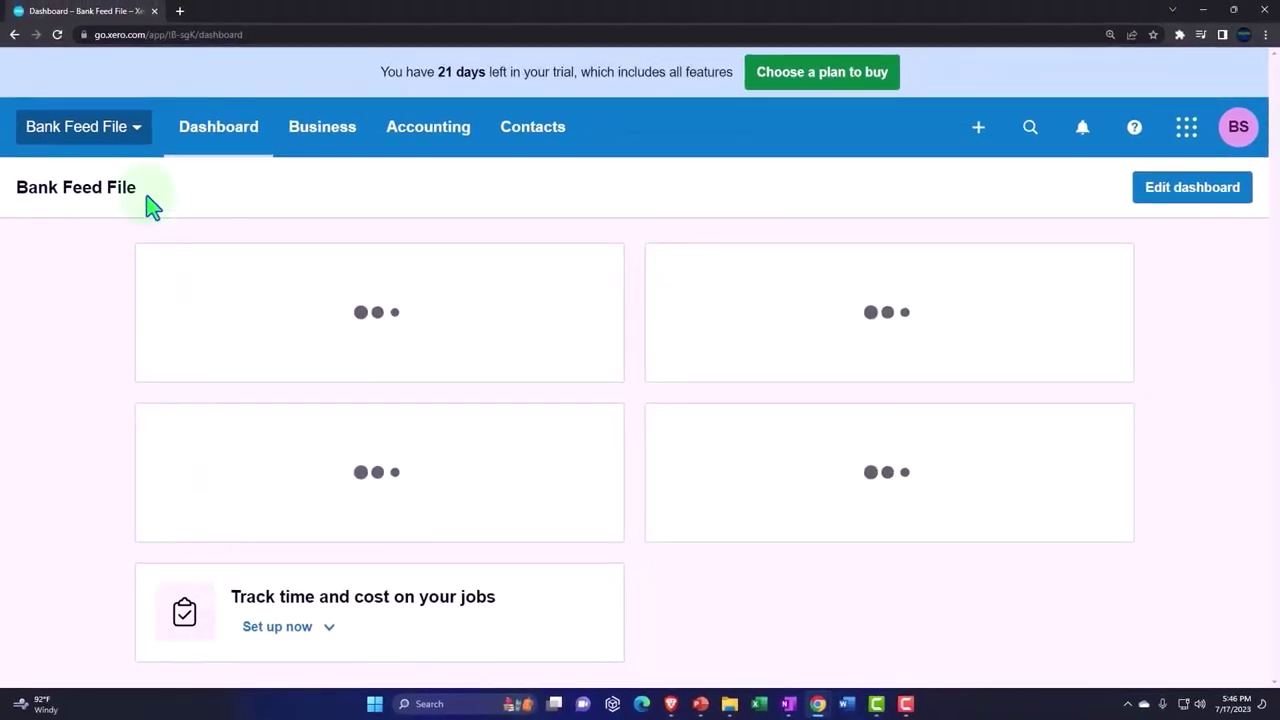
Duplicate the dashboard tab twice so three Bank Feed File tabs are open.
{"action": "right_click", "coordinate": [97, 22]}
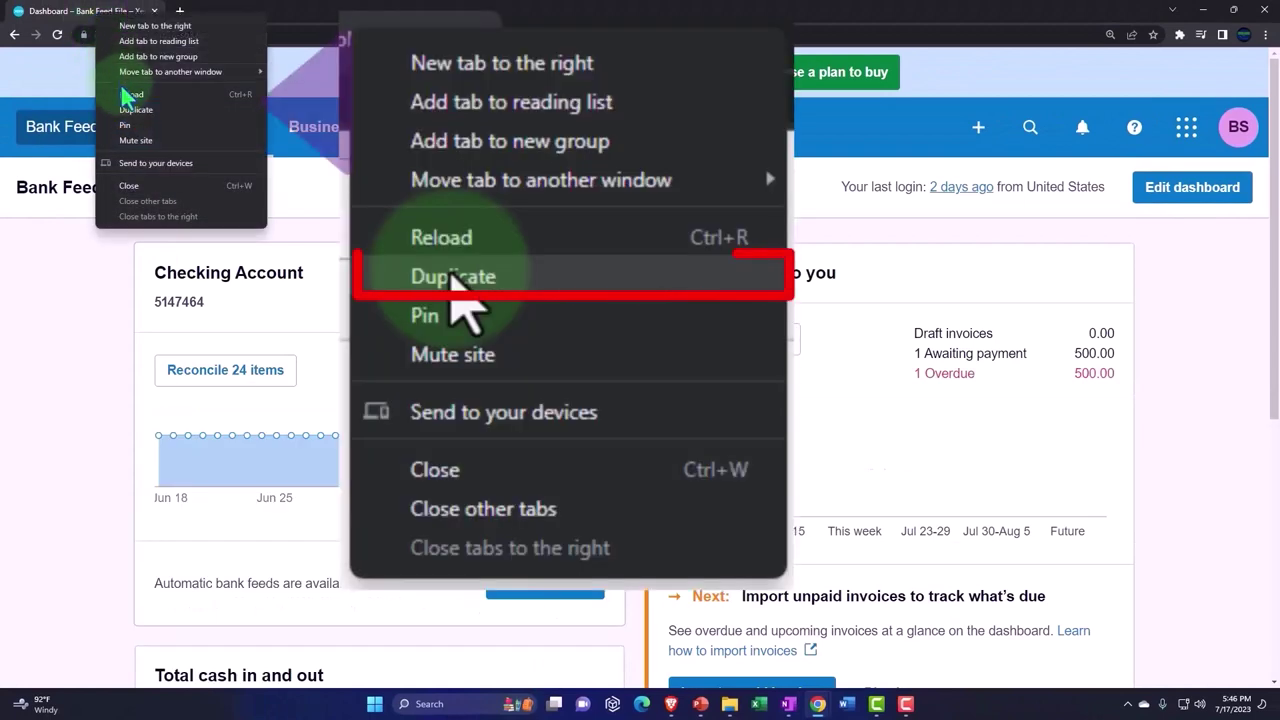
{"action": "left_click", "coordinate": [135, 111]}
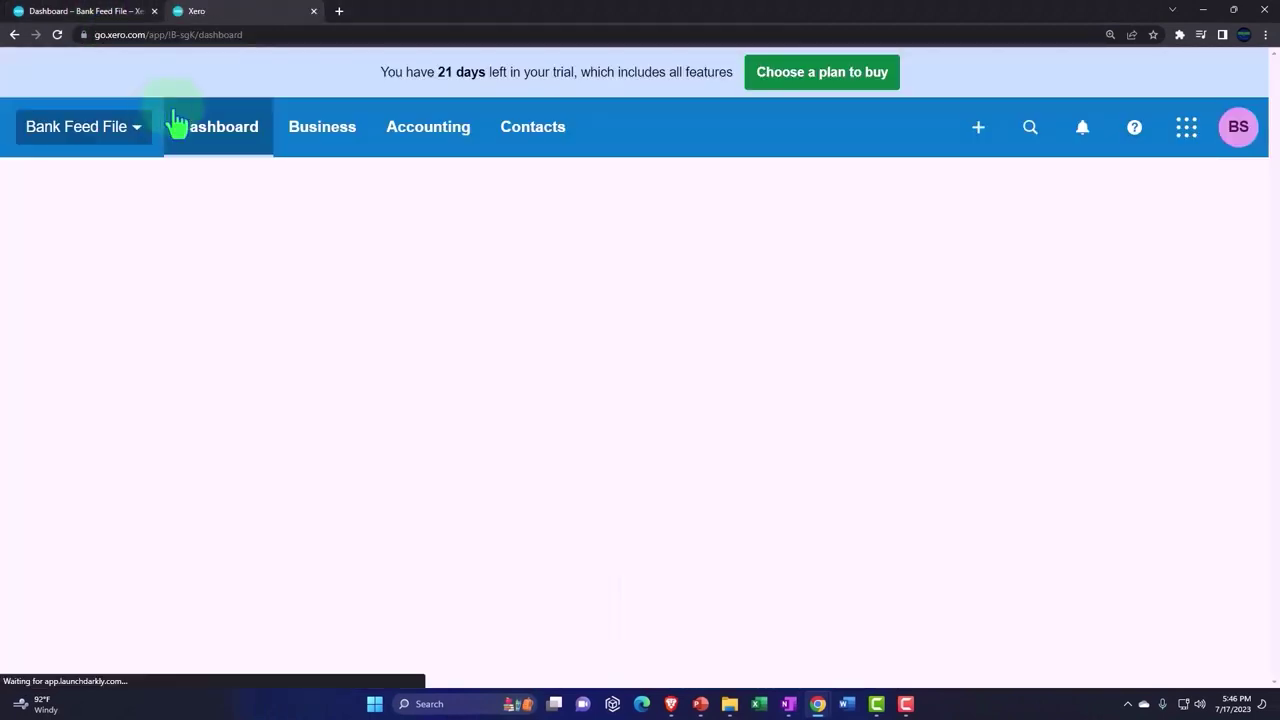
{"action": "right_click", "coordinate": [253, 22]}
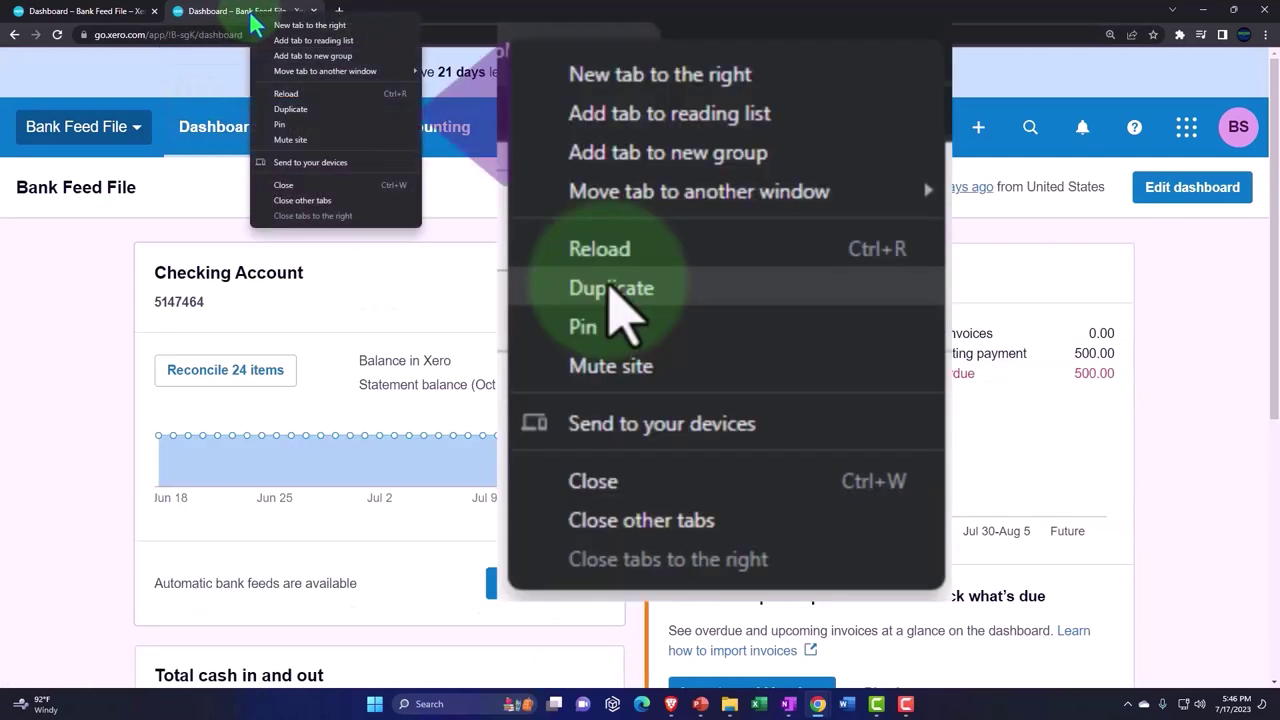
{"action": "left_click", "coordinate": [300, 111]}
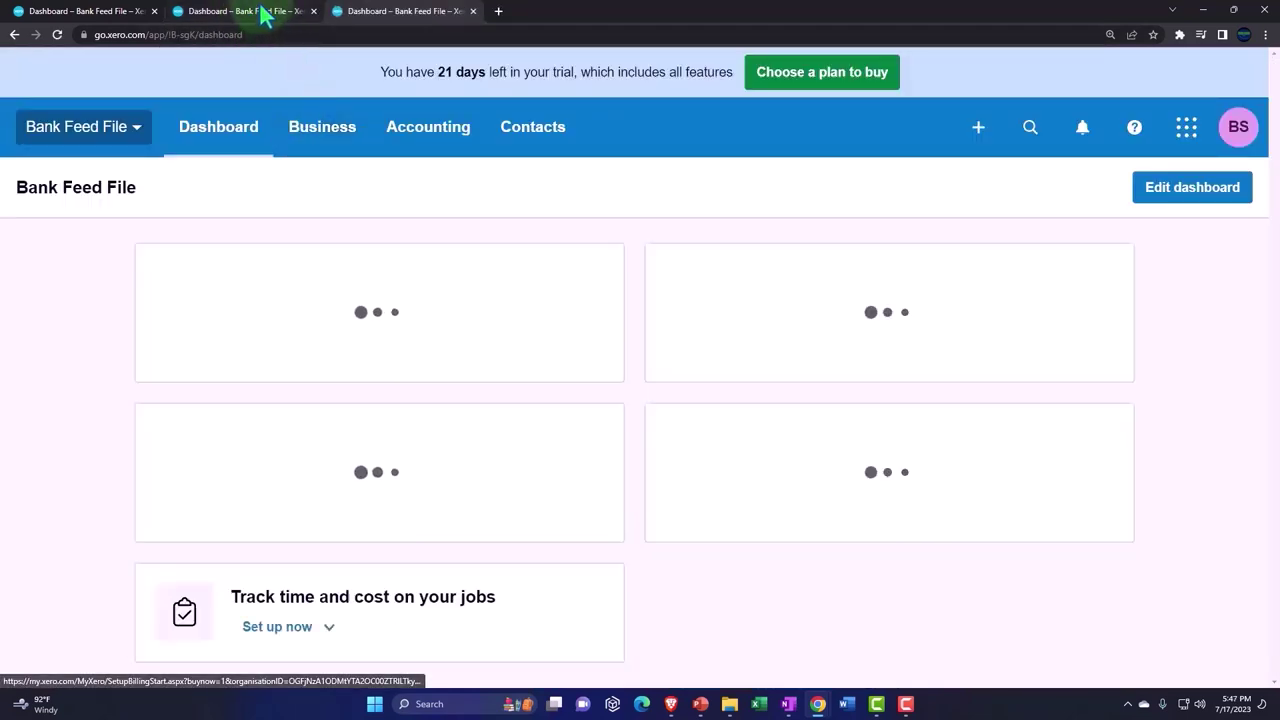
Open the Income Statement (Profit and Loss) report from the Accounting menu.
{"action": "left_click", "coordinate": [410, 143]}
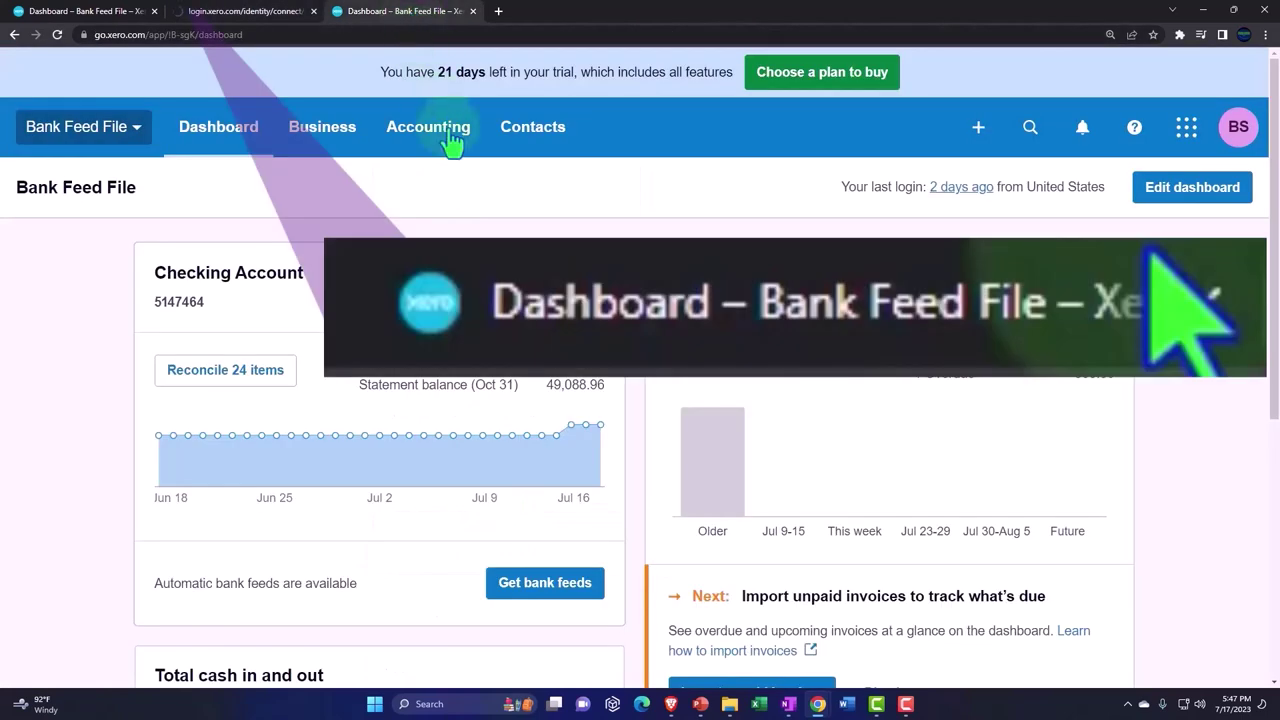
{"action": "left_click", "coordinate": [452, 143]}
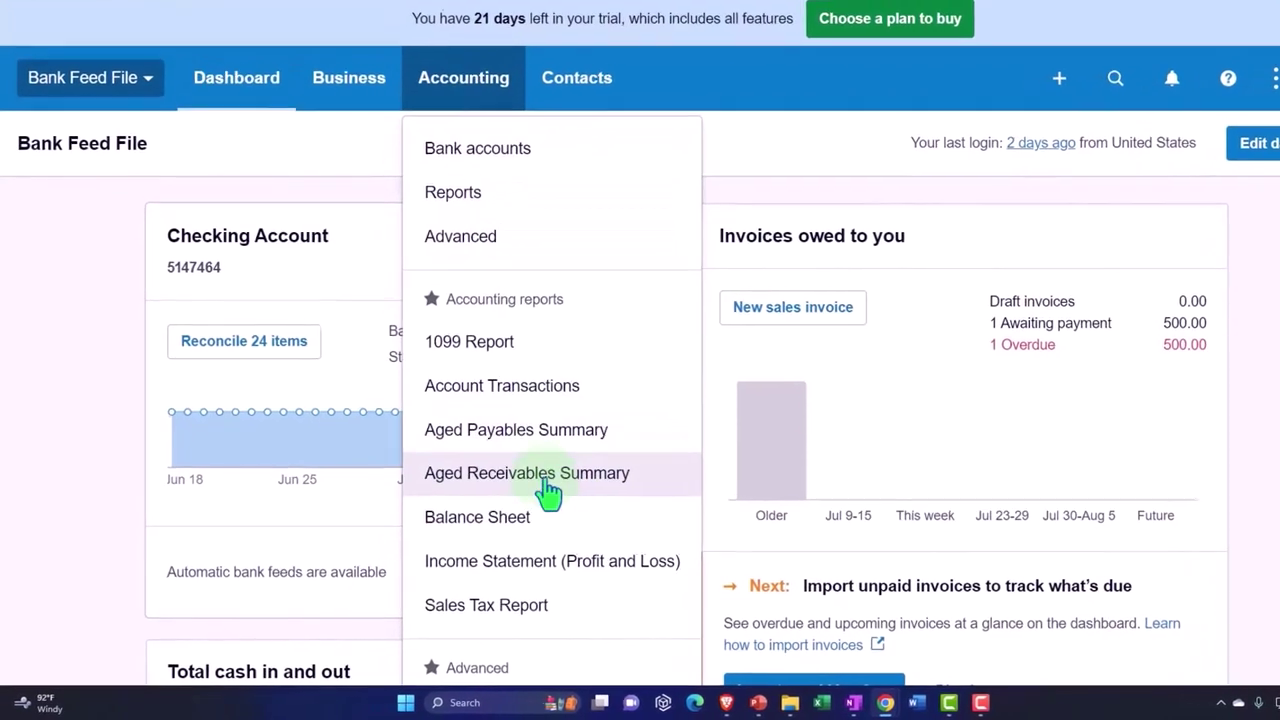
{"action": "left_click", "coordinate": [598, 565]}
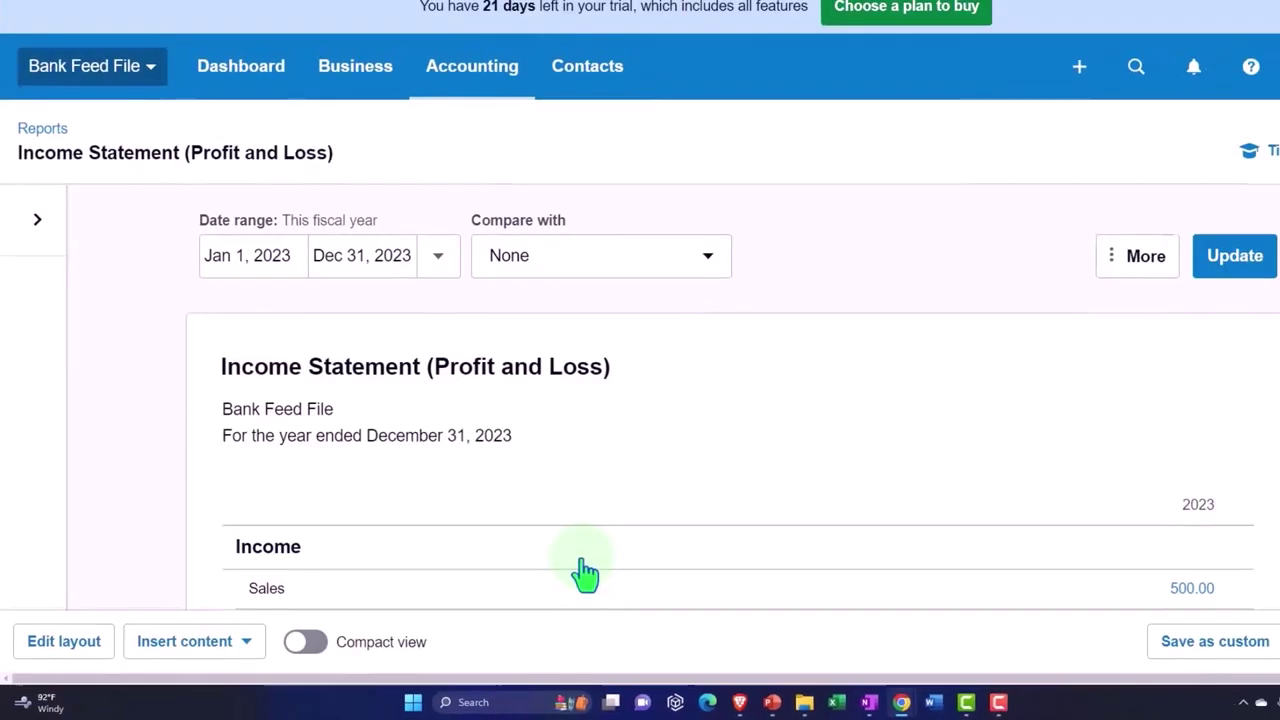
Set the Income Statement range to Jan 1 through Dec 31, 2022 and update it.
{"action": "left_click", "coordinate": [284, 262]}
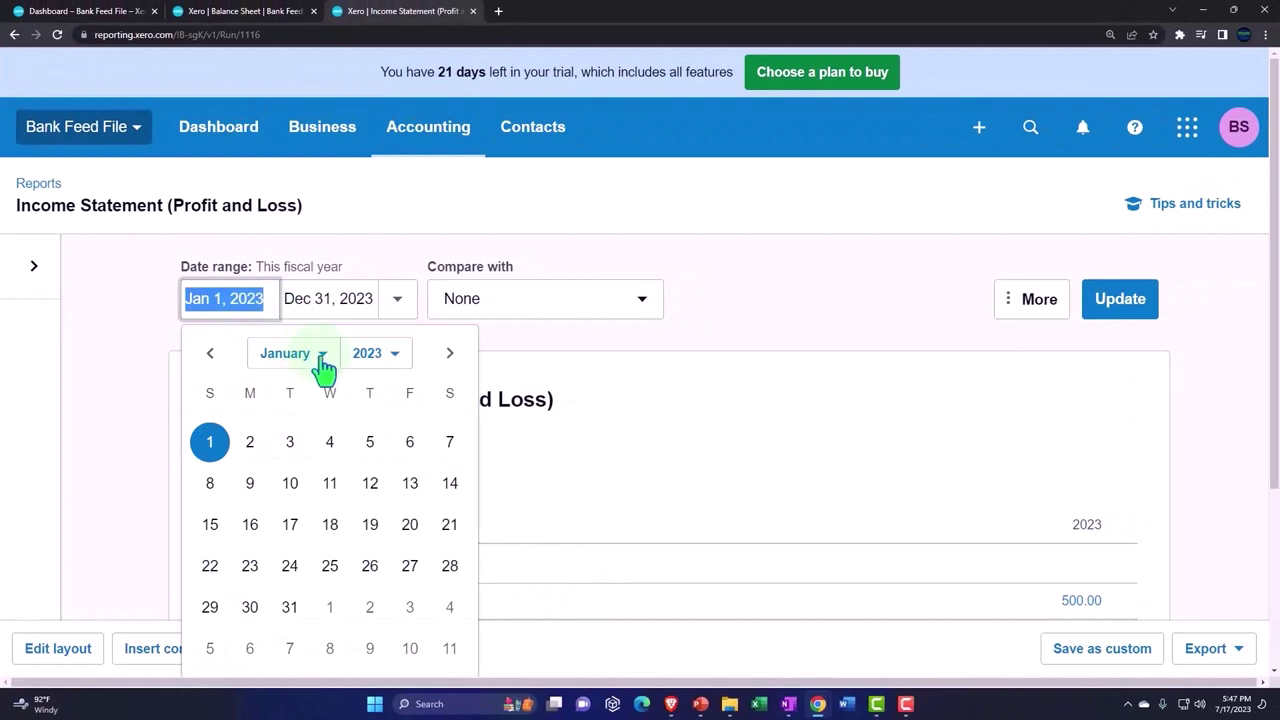
{"action": "left_click", "coordinate": [368, 362]}
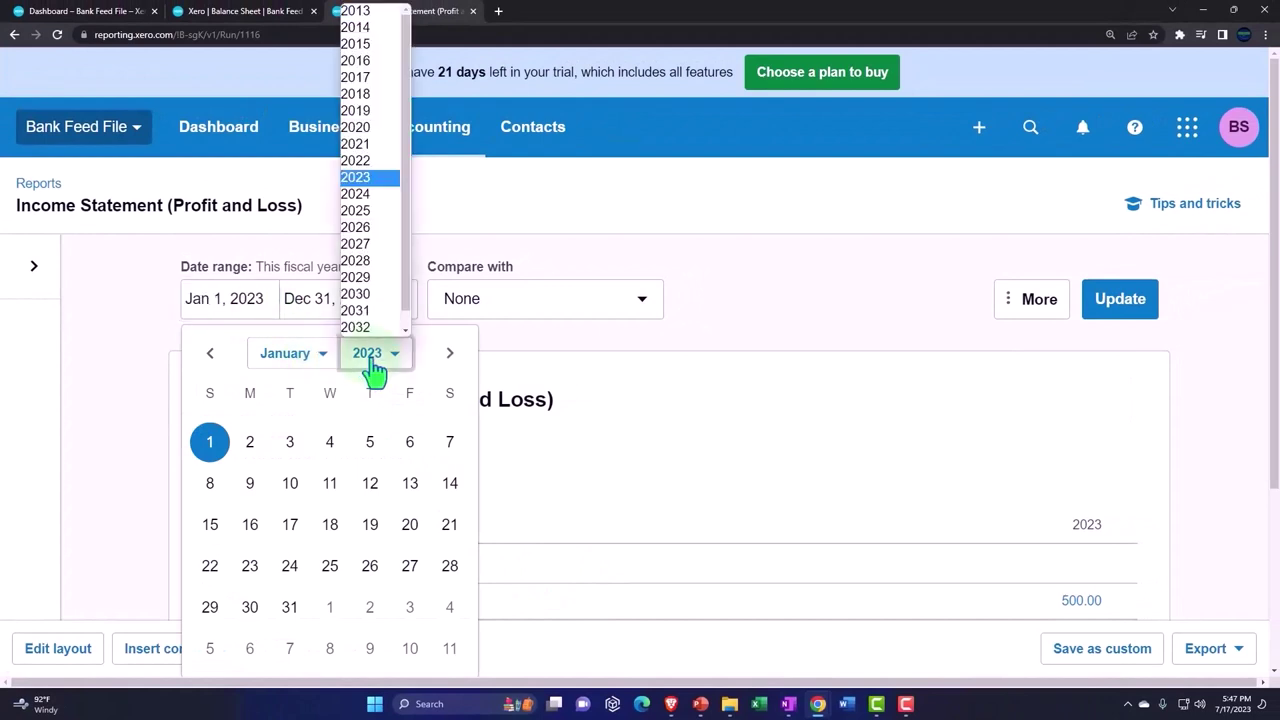
{"action": "left_click", "coordinate": [378, 160]}
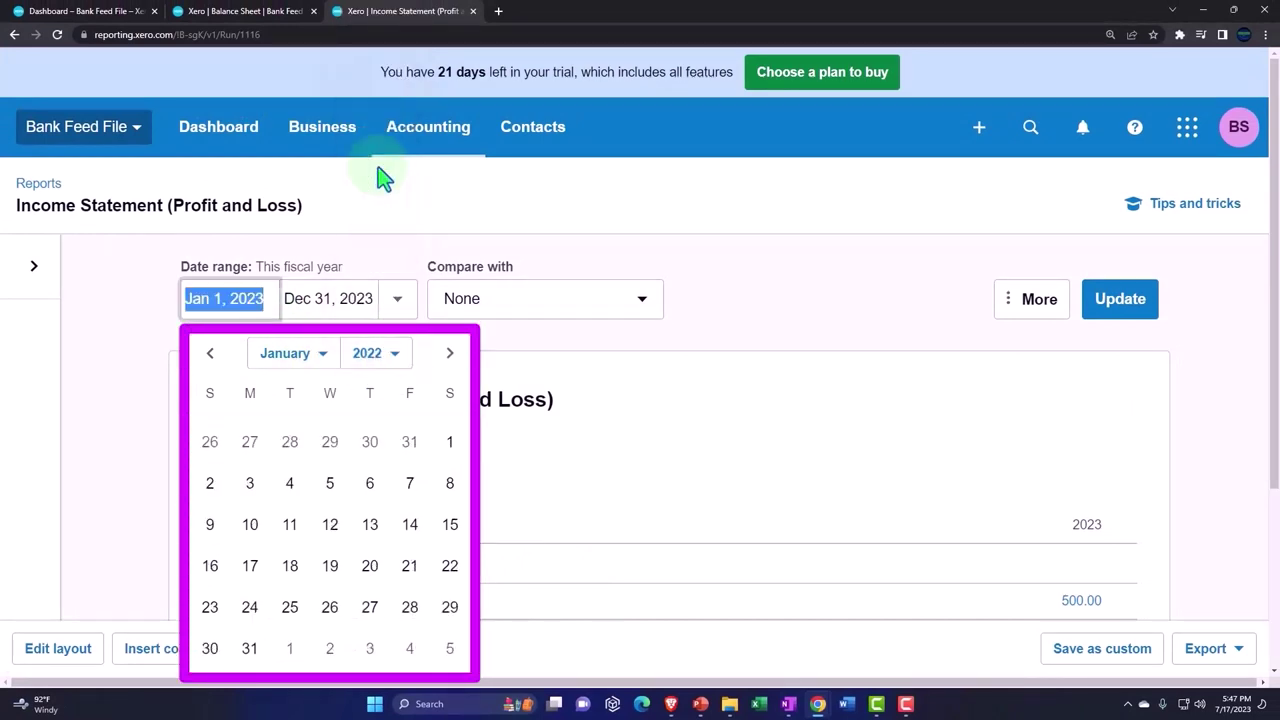
{"action": "left_click", "coordinate": [447, 445]}
{"action": "left_click", "coordinate": [366, 293]}
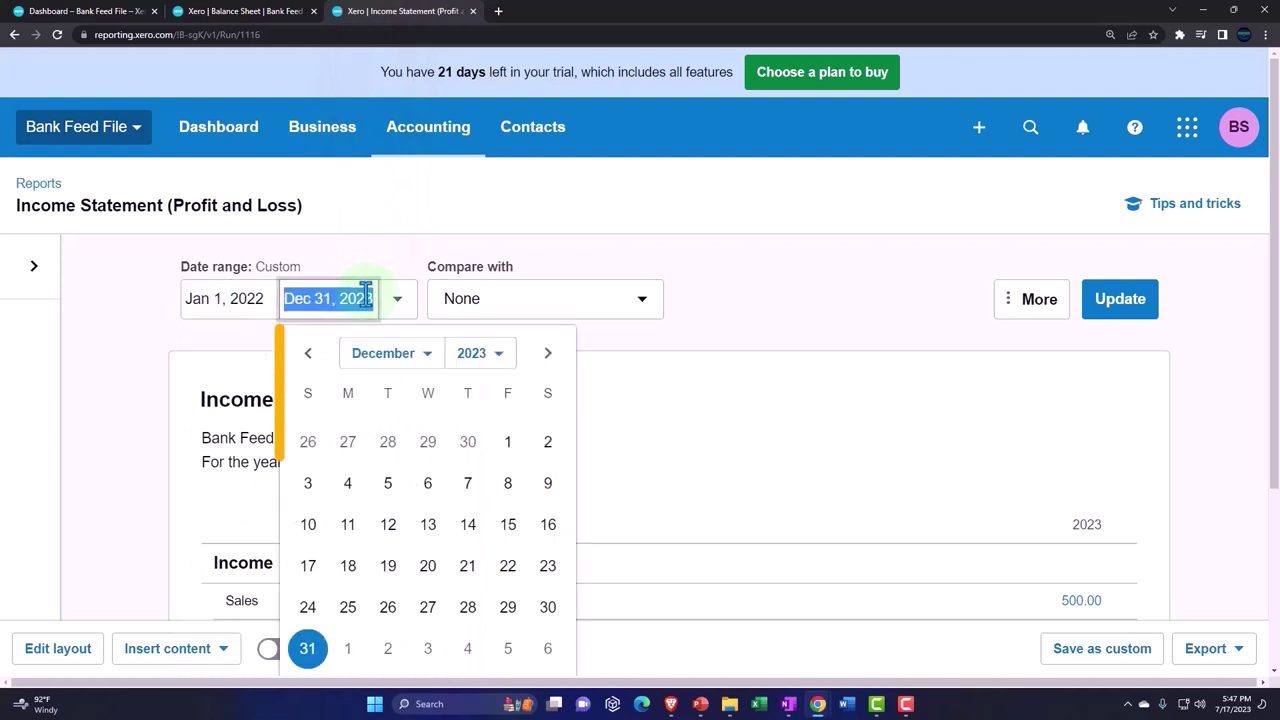
{"action": "left_click", "coordinate": [485, 350]}
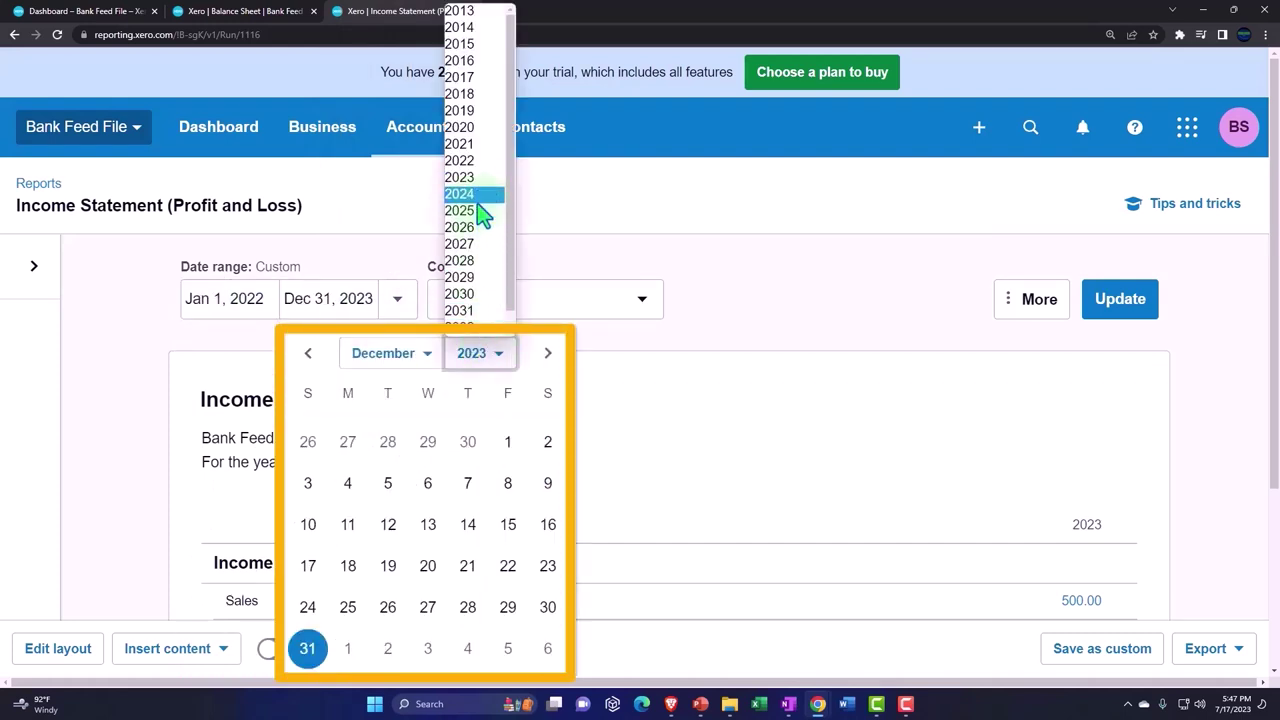
{"action": "left_click", "coordinate": [465, 162]}
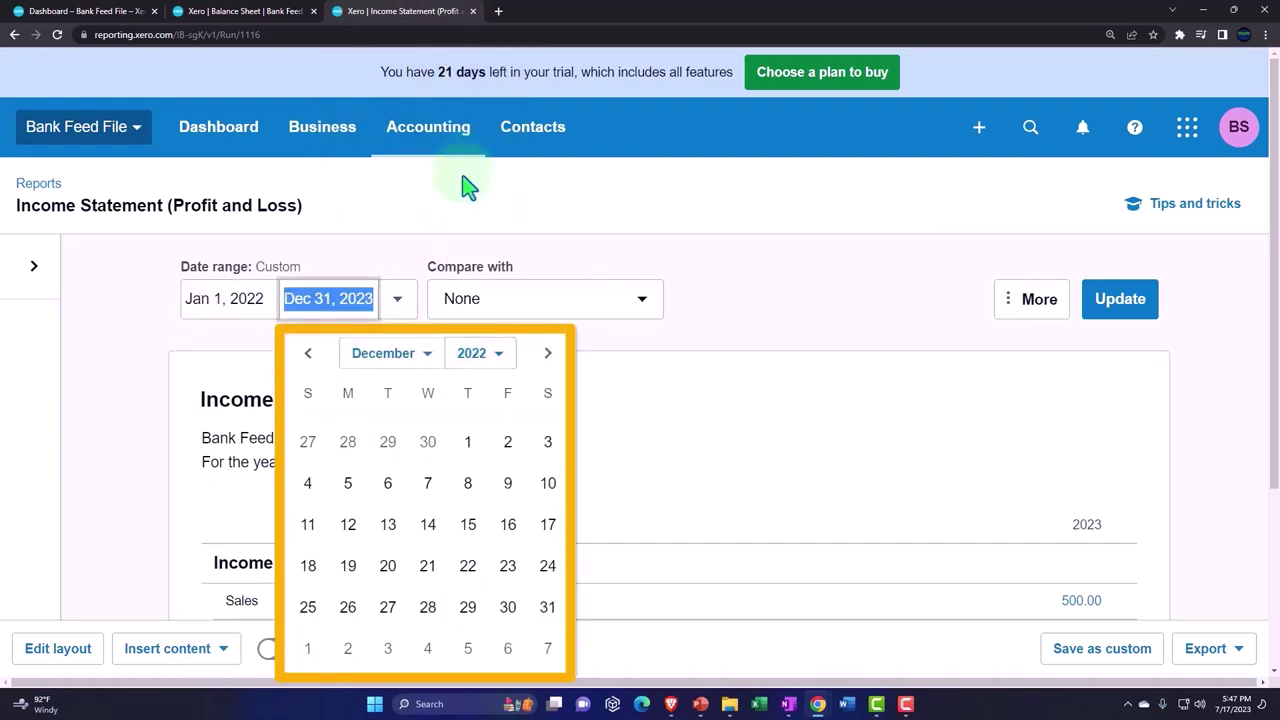
{"action": "left_click", "coordinate": [548, 608]}
{"action": "left_click", "coordinate": [1103, 310]}
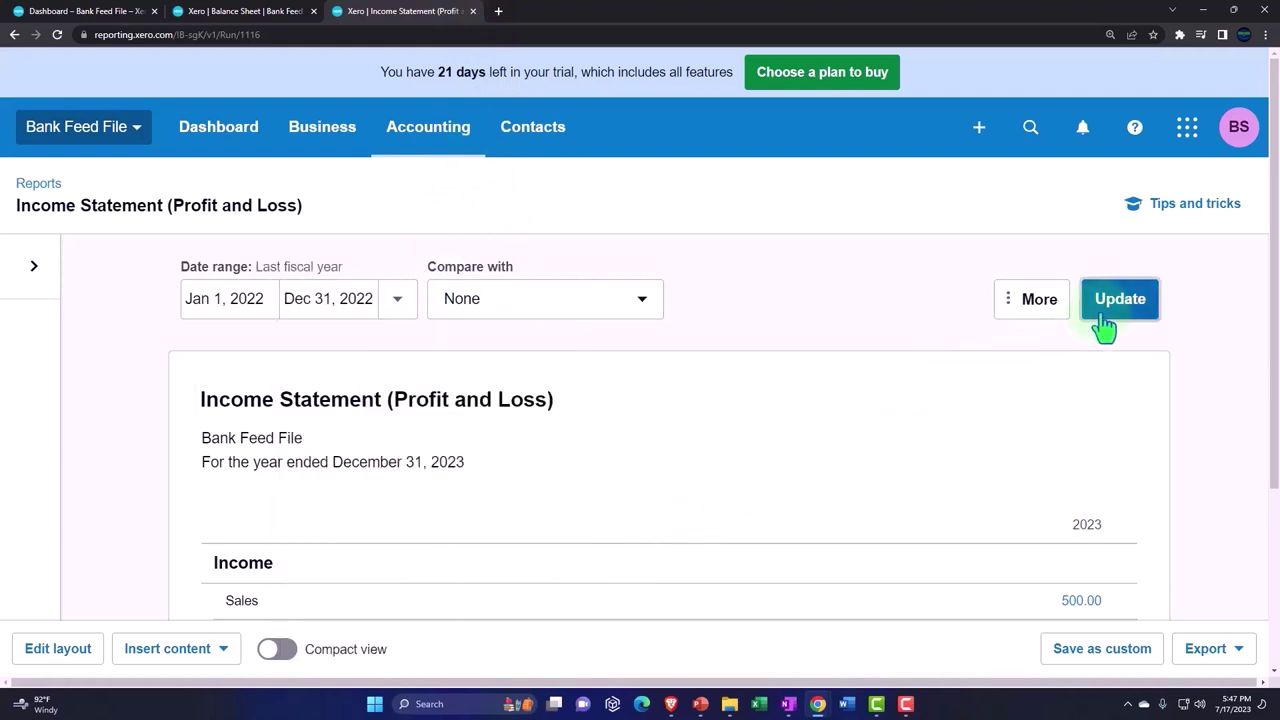
In the first tab, go to the Accounting > Bank accounts overview.
{"action": "scroll", "coordinate": [1103, 322], "scroll_direction": "down", "scroll_amount": 1}
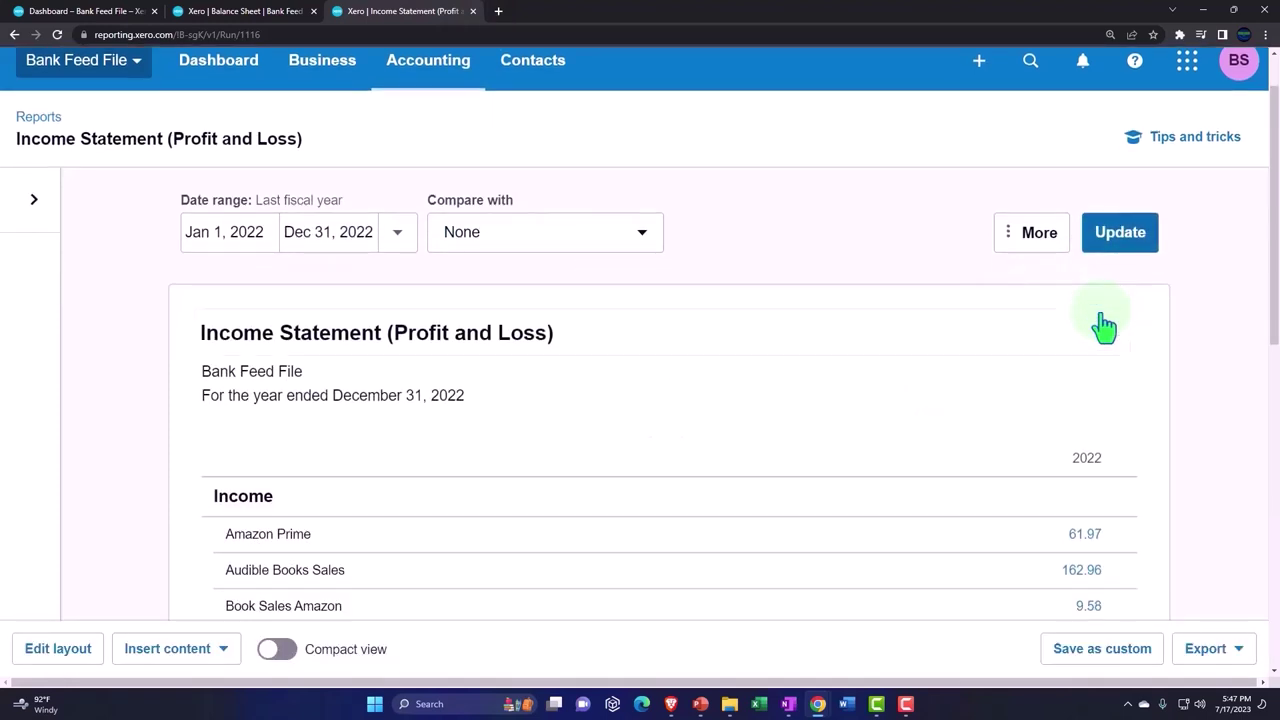
{"action": "left_click", "coordinate": [110, 12]}
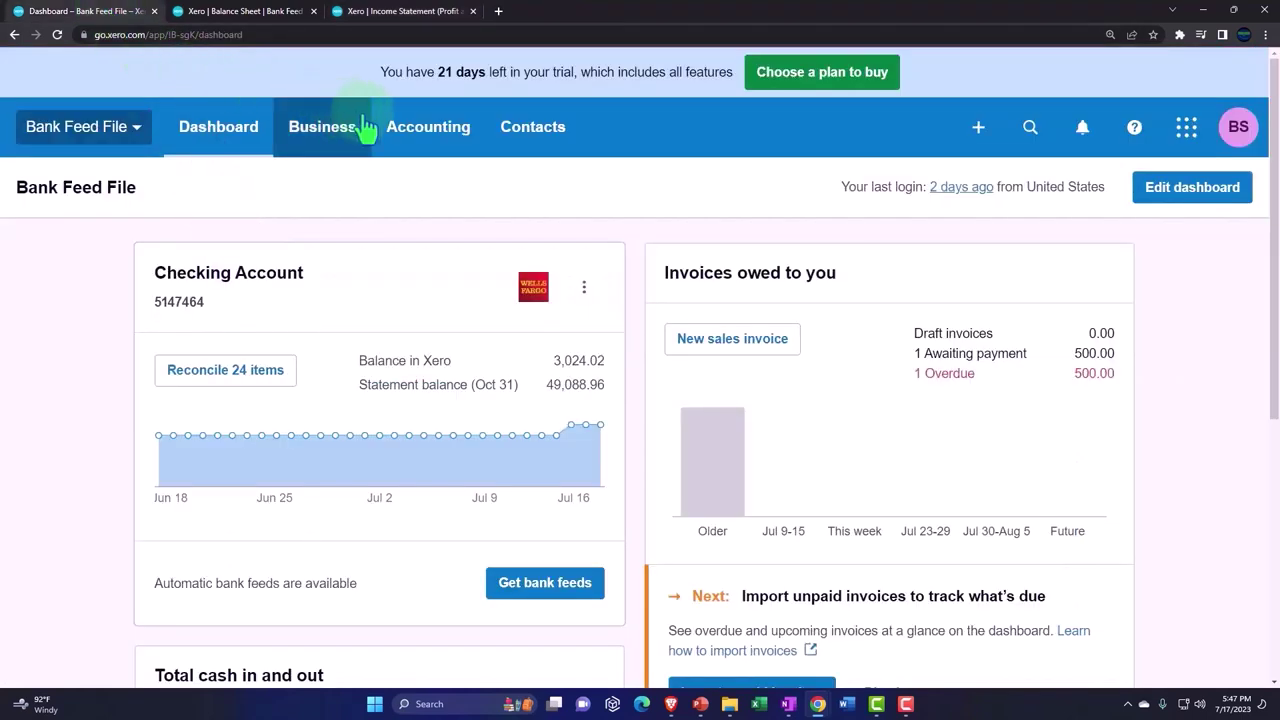
{"action": "left_click", "coordinate": [424, 146]}
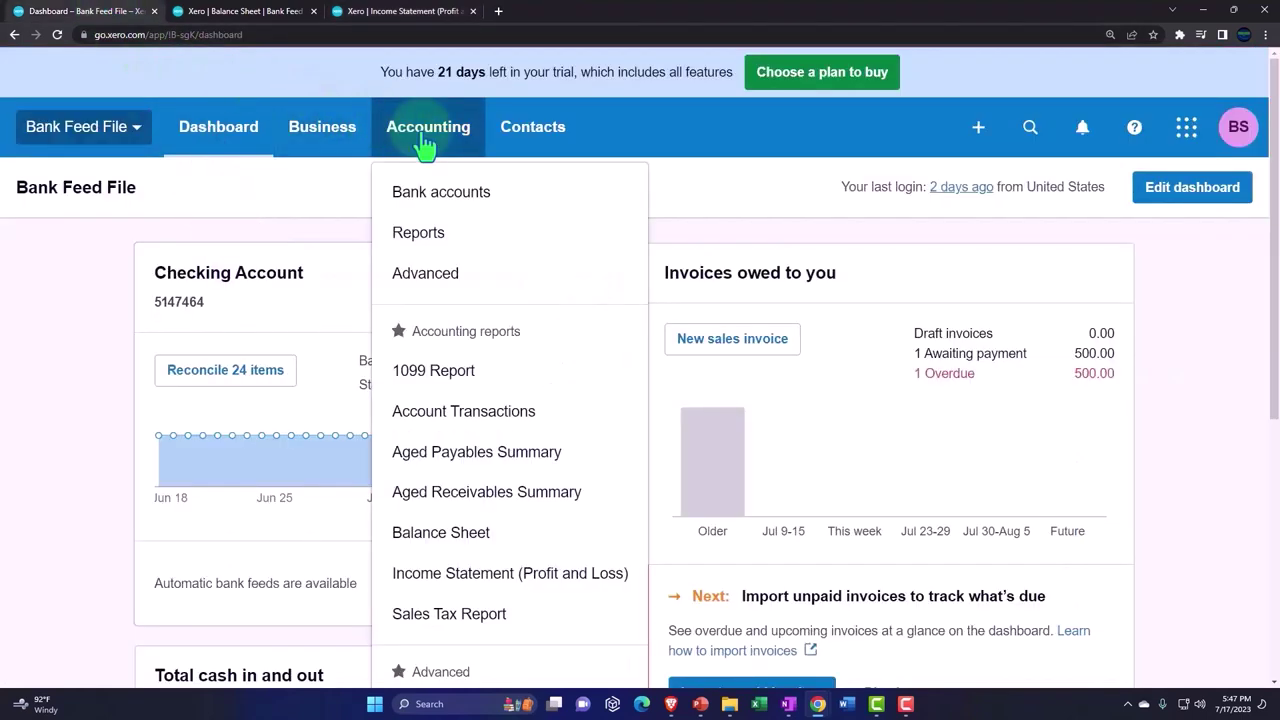
{"action": "left_click", "coordinate": [529, 210]}
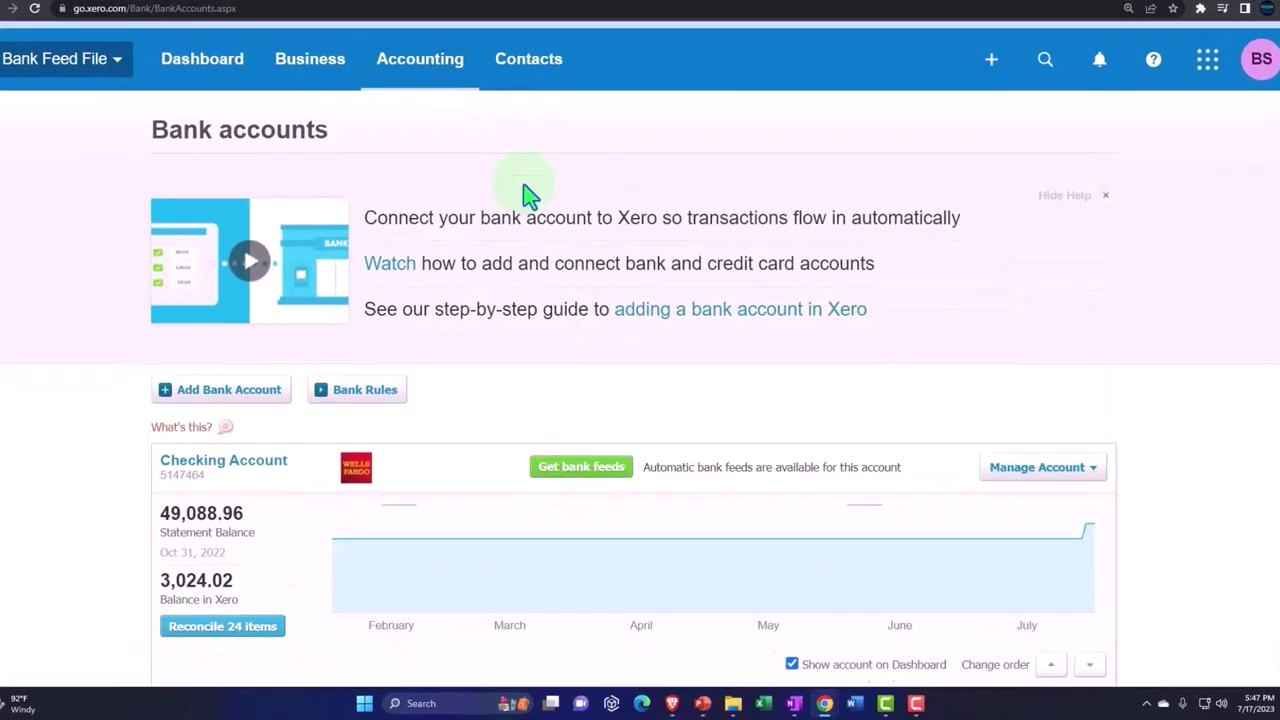
Open the Checking Account's transactions and switch to its Reconcile (24) list.
{"action": "mouse_move", "coordinate": [619, 653]}
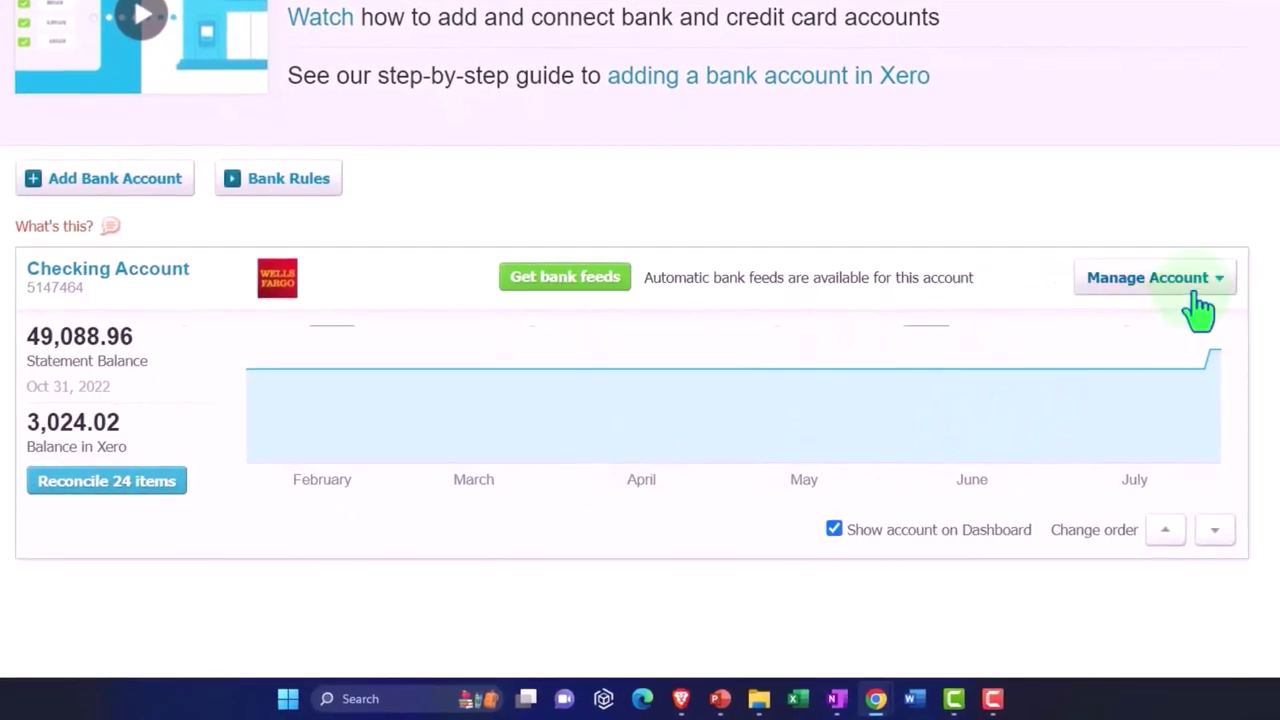
{"action": "left_click", "coordinate": [1196, 290]}
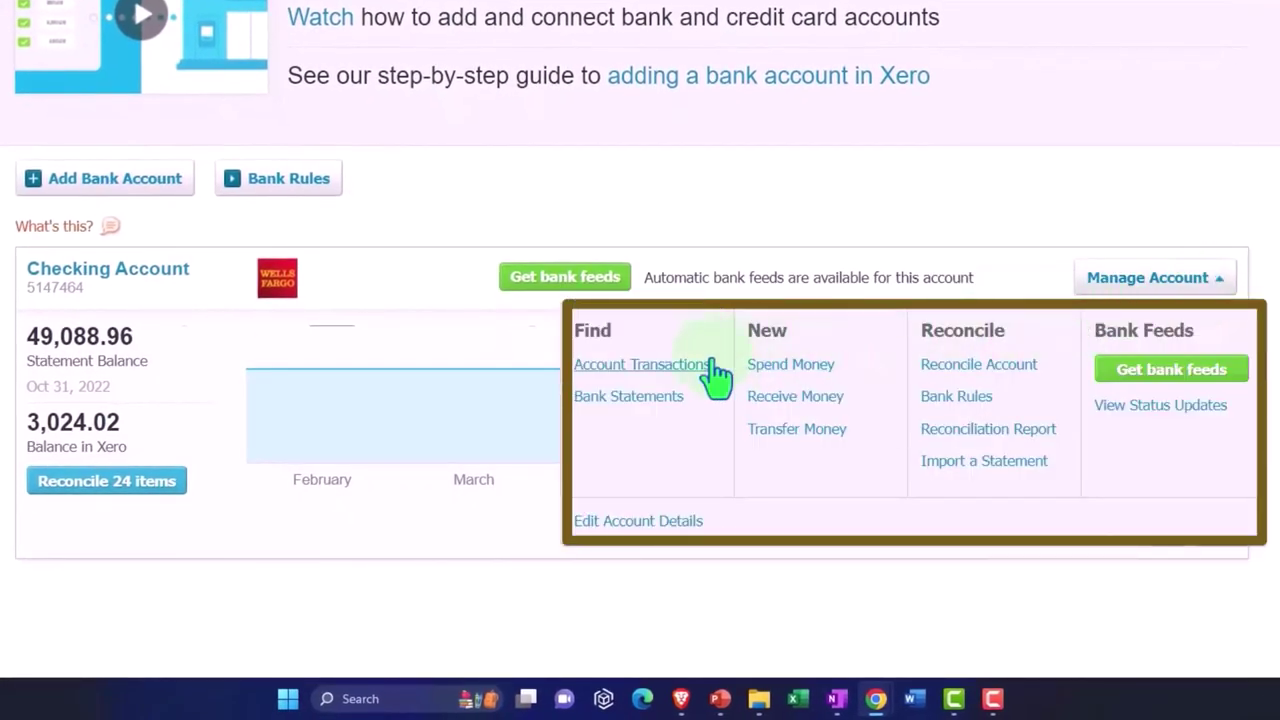
{"action": "left_click", "coordinate": [676, 378]}
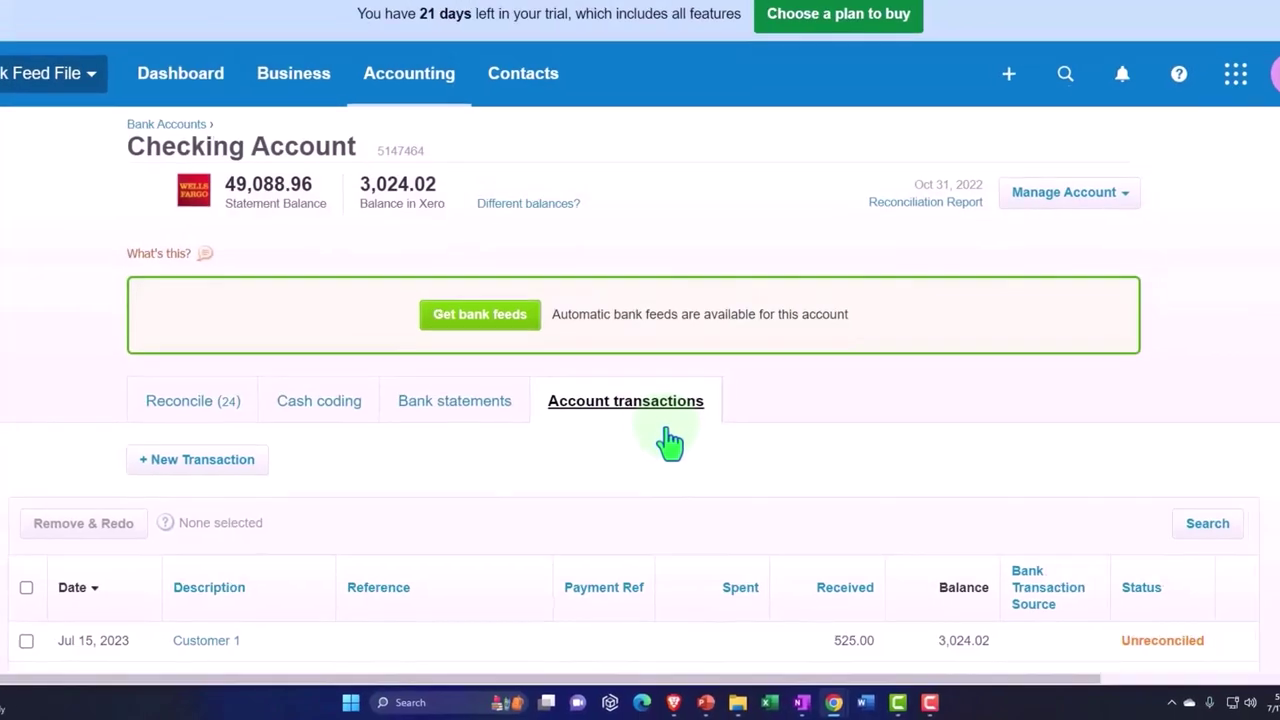
{"action": "scroll", "coordinate": [677, 380], "scroll_direction": "down", "scroll_amount": 2}
{"action": "scroll", "coordinate": [670, 462], "scroll_direction": "down", "scroll_amount": 1}
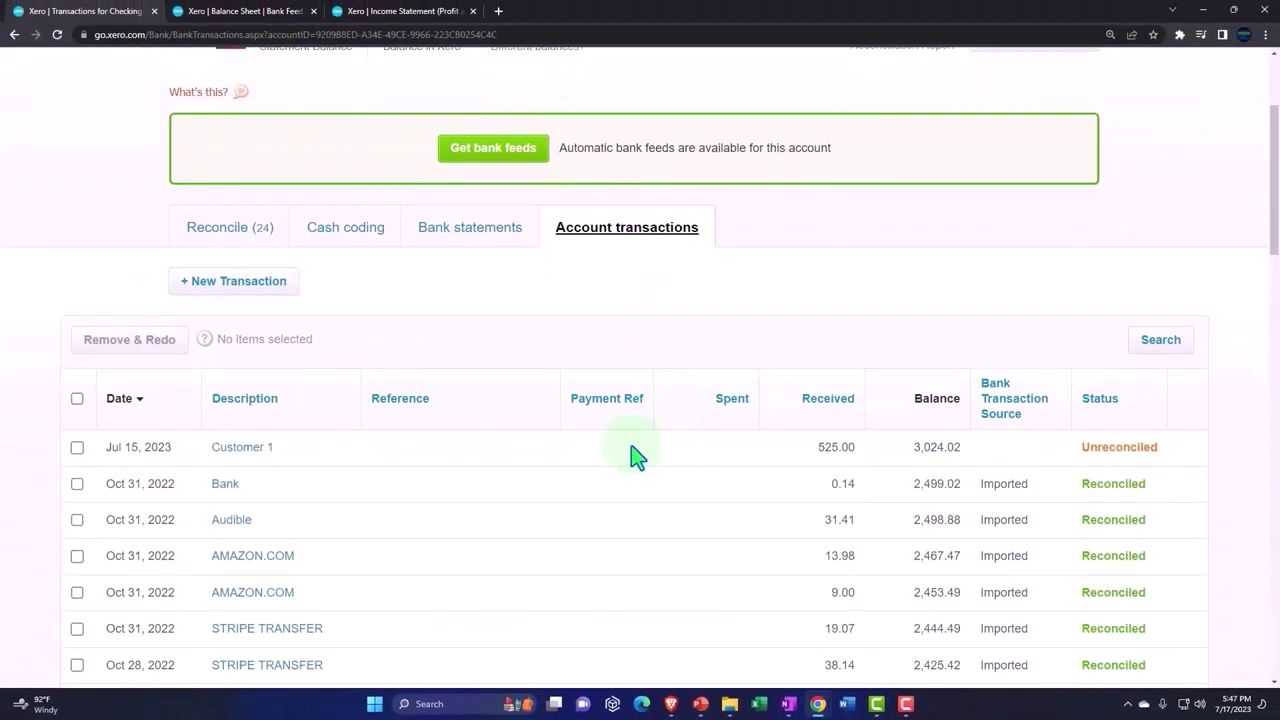
{"action": "left_click", "coordinate": [231, 252]}
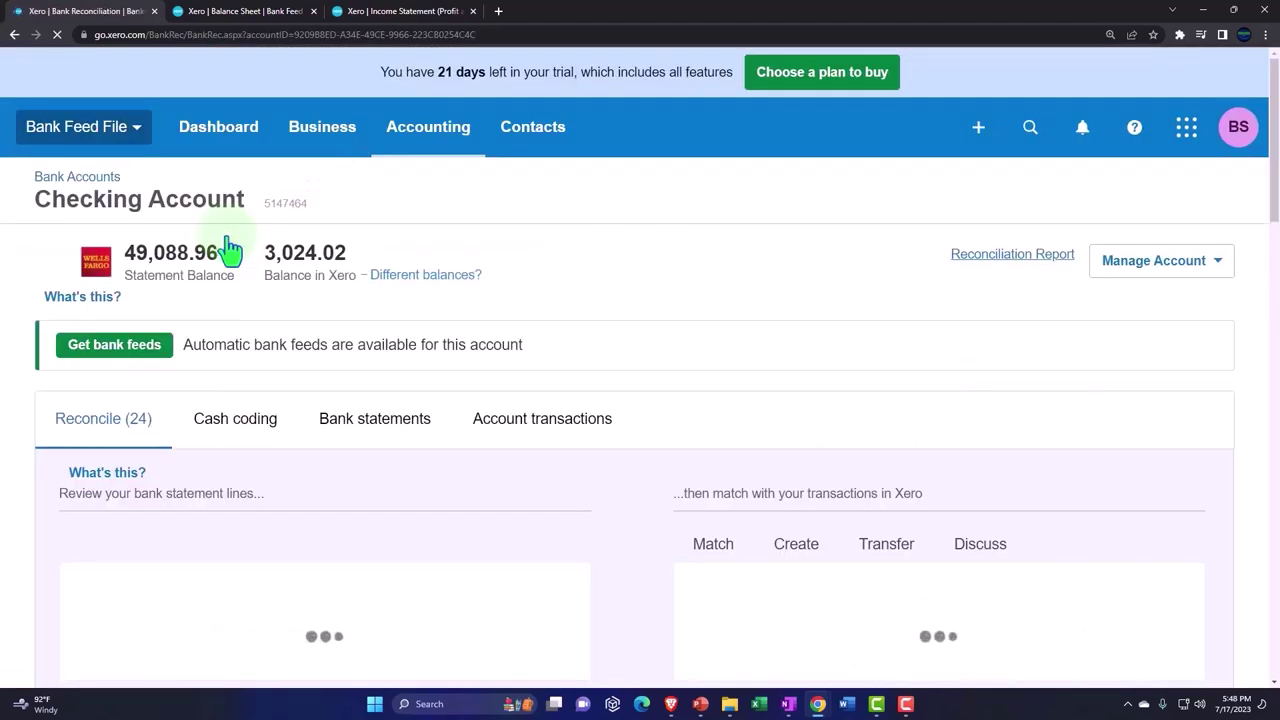
{"action": "scroll", "coordinate": [231, 250], "scroll_direction": "down", "scroll_amount": 2}
{"action": "scroll", "coordinate": [231, 250], "scroll_direction": "down", "scroll_amount": 1}
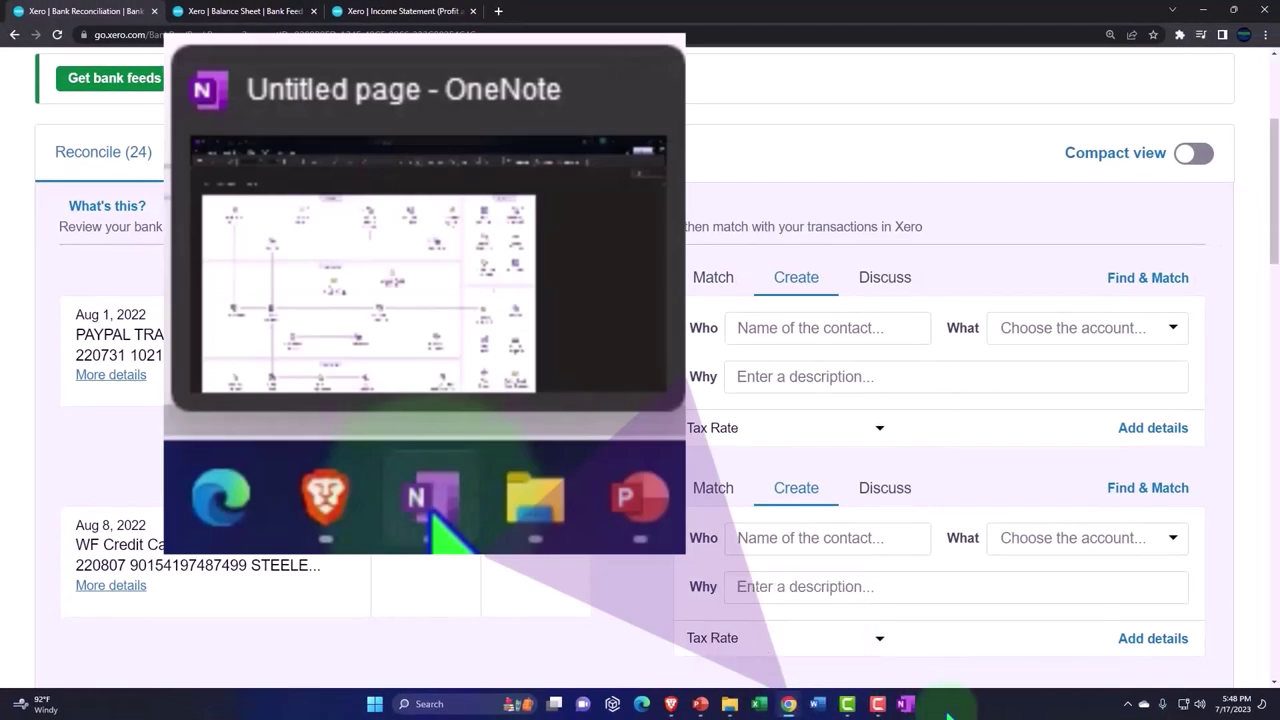
Bring up OneNote and scroll through the accounting workflow diagram page.
{"action": "left_click", "coordinate": [930, 717]}
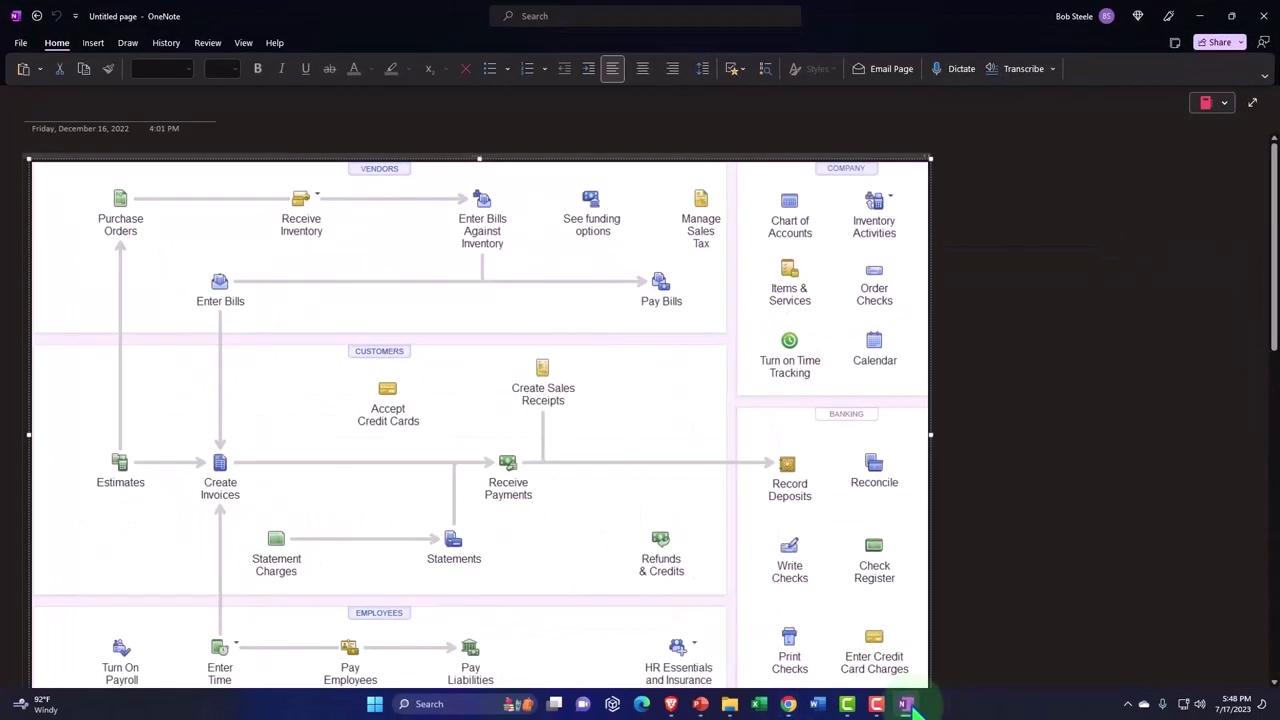
{"action": "scroll", "coordinate": [734, 526], "scroll_direction": "down", "scroll_amount": 1}
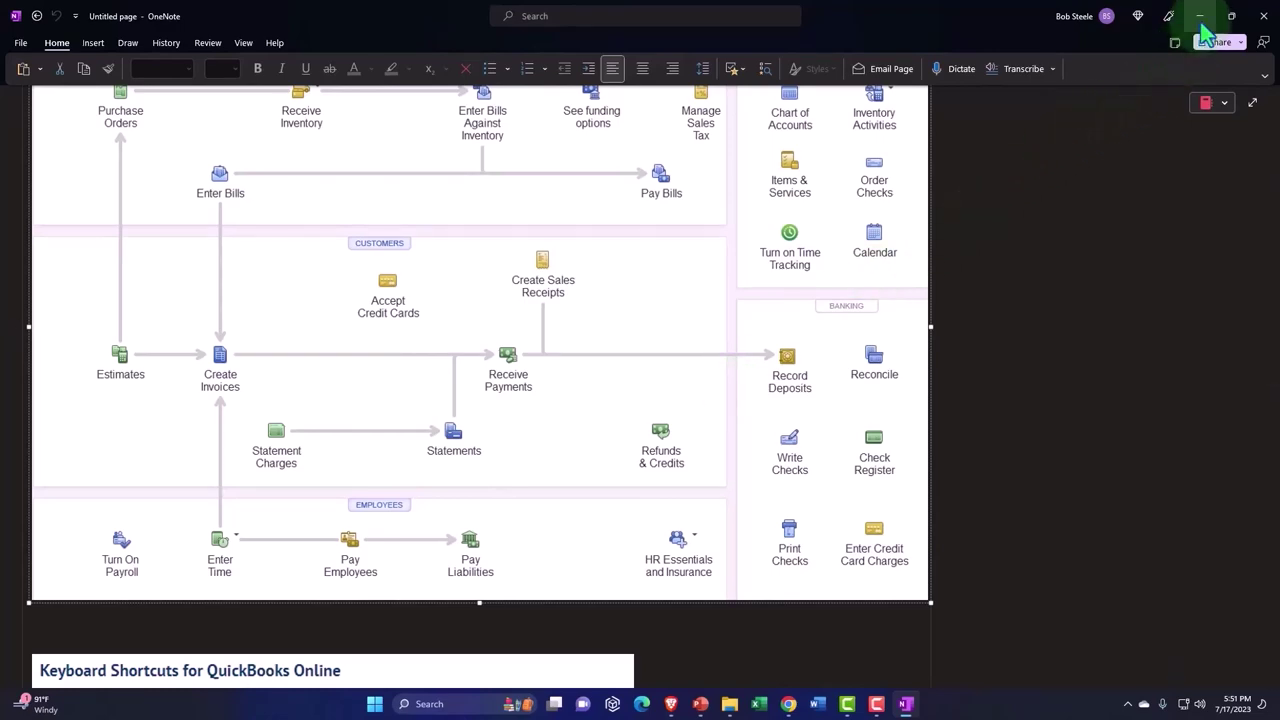
Return to Xero and page the reconcile list to the Oct 21, 2022 150.00 deposit.
{"action": "left_click", "coordinate": [1202, 24]}
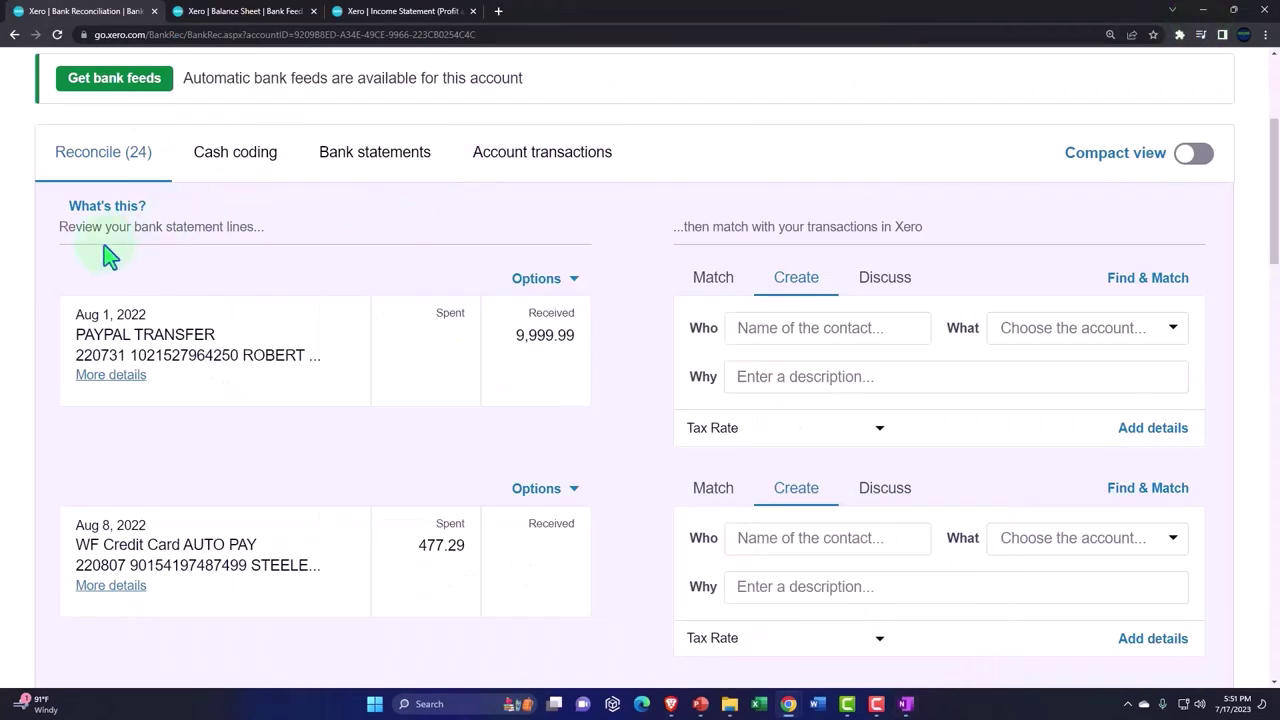
{"action": "scroll", "coordinate": [110, 230], "scroll_direction": "up", "scroll_amount": 1}
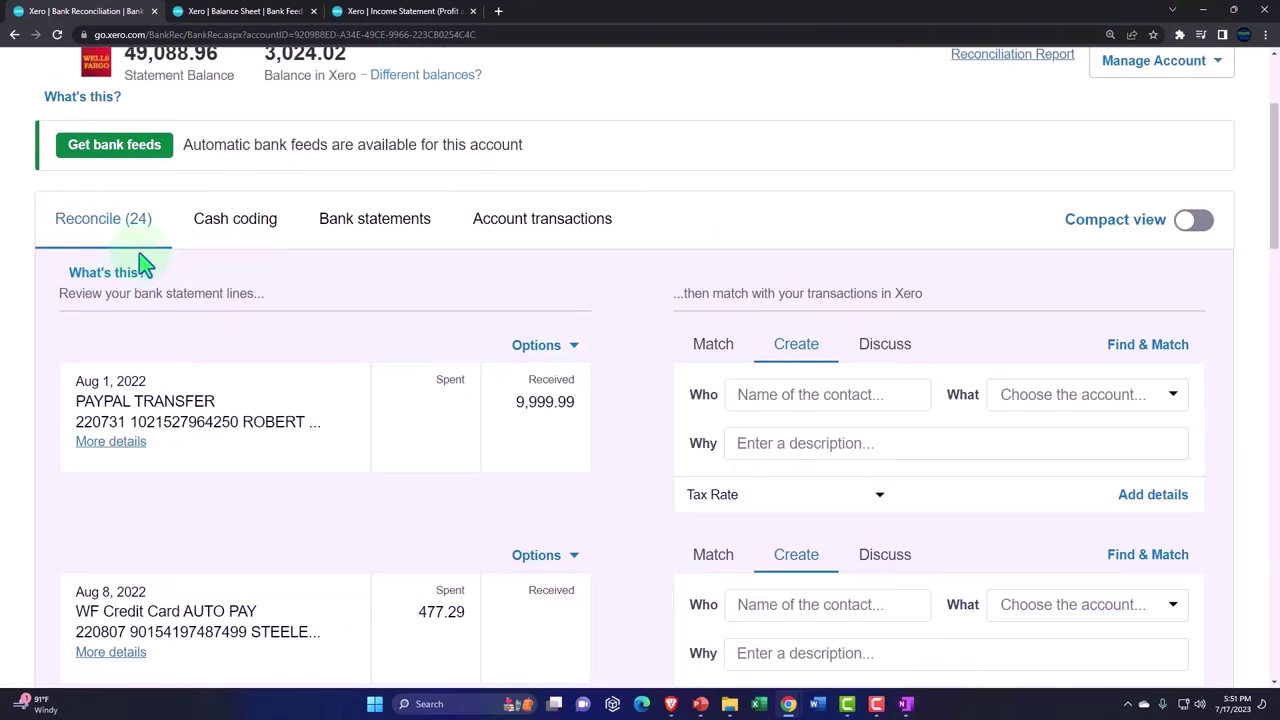
{"action": "scroll", "coordinate": [143, 263], "scroll_direction": "down", "scroll_amount": 20}
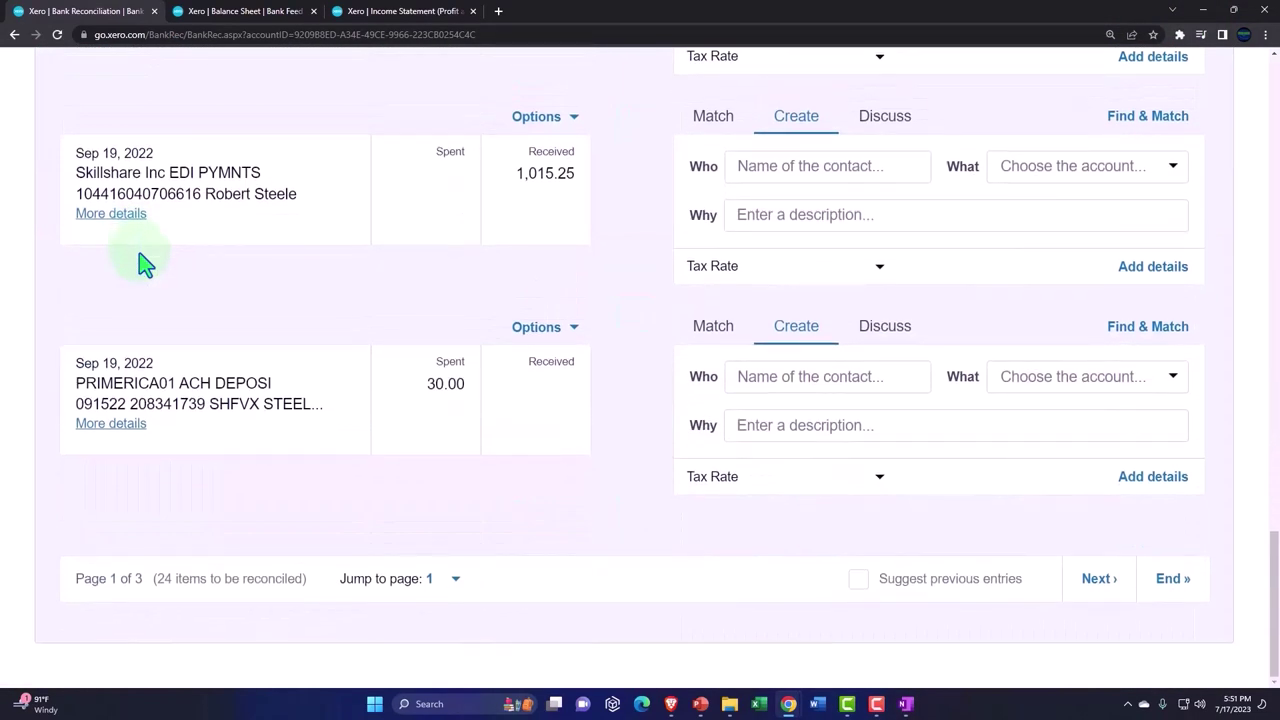
{"action": "left_click", "coordinate": [1108, 585]}
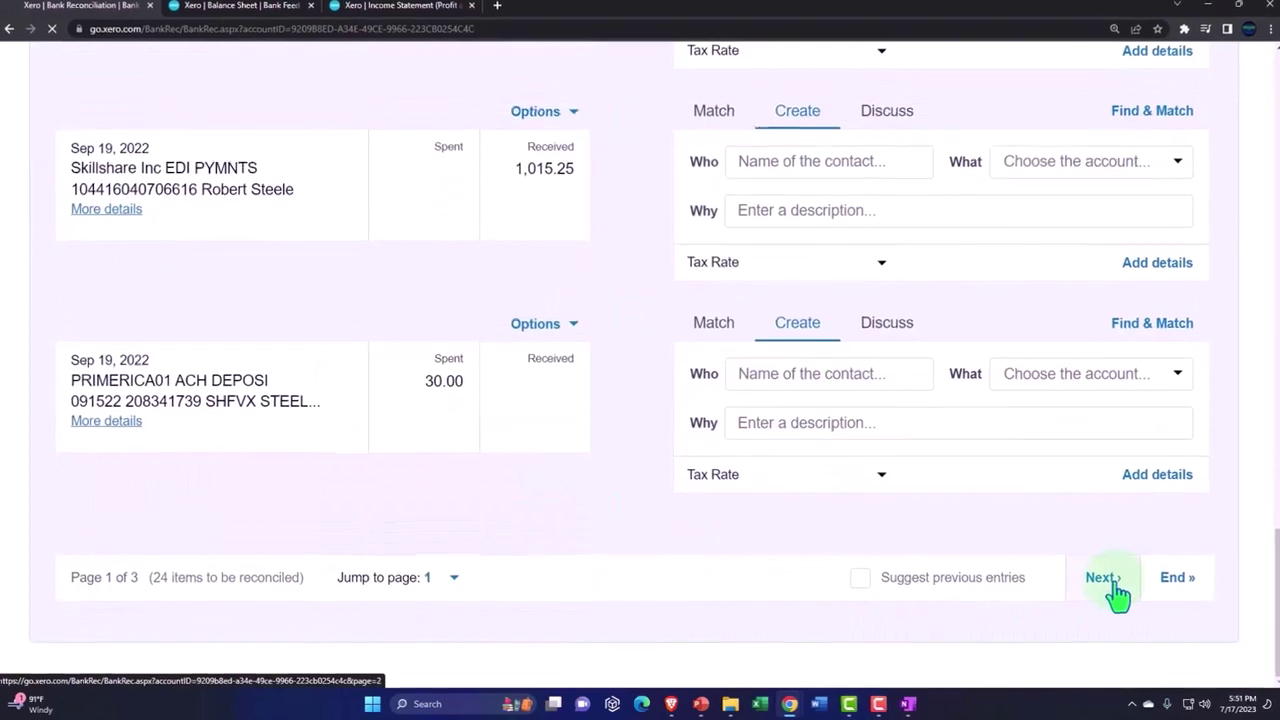
{"action": "scroll", "coordinate": [849, 374], "scroll_direction": "down", "scroll_amount": 5}
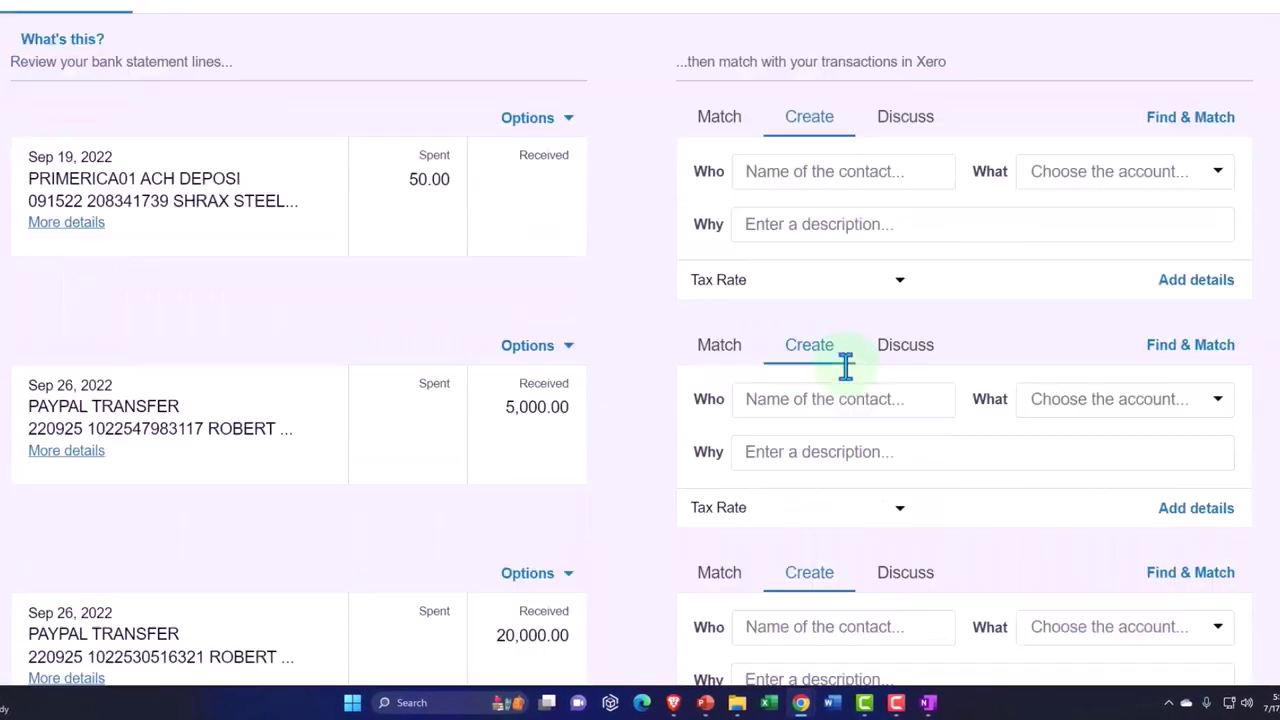
{"action": "scroll", "coordinate": [845, 366], "scroll_direction": "down", "scroll_amount": 5}
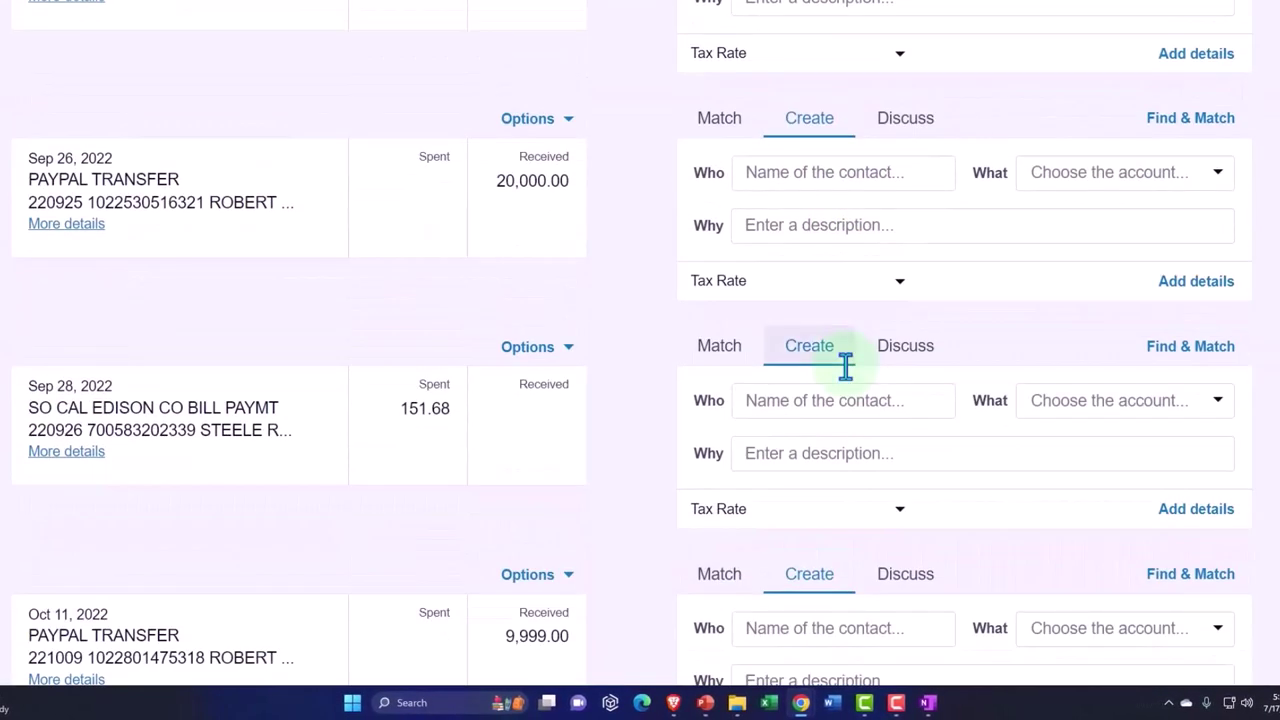
{"action": "key", "text": "ctrl+minus"}
{"action": "scroll", "coordinate": [849, 377], "scroll_direction": "down", "scroll_amount": 3}
{"action": "key", "text": "ctrl+plus"}
{"action": "key", "text": "ctrl+plus"}
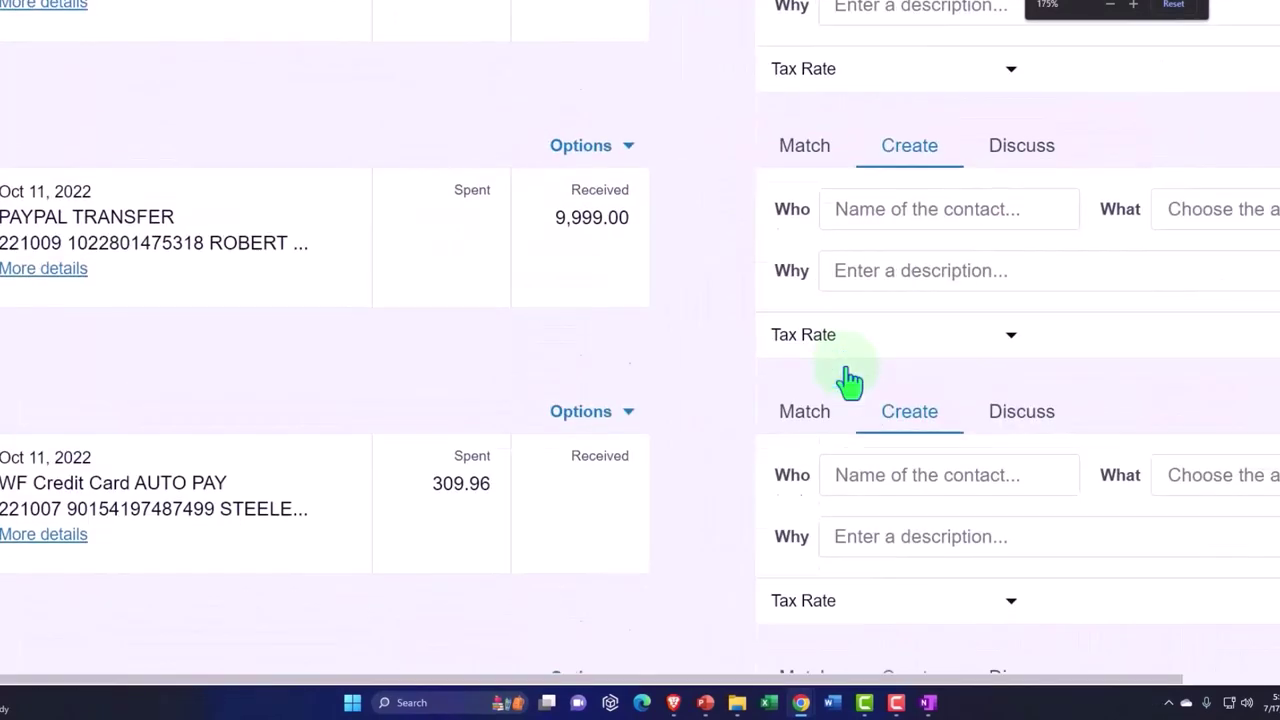
{"action": "scroll", "coordinate": [849, 377], "scroll_direction": "down", "scroll_amount": 3}
{"action": "scroll", "coordinate": [849, 380], "scroll_direction": "down", "scroll_amount": 8}
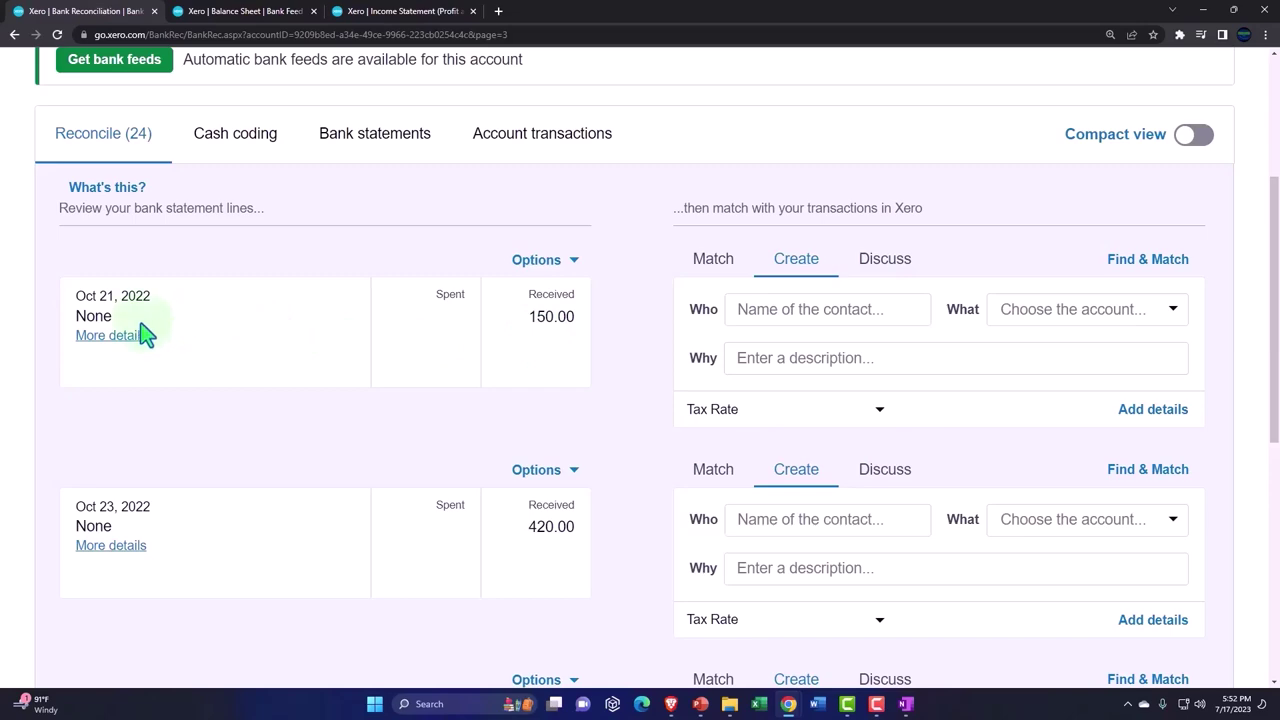
{"action": "scroll", "coordinate": [563, 374], "scroll_direction": "up", "scroll_amount": 3}
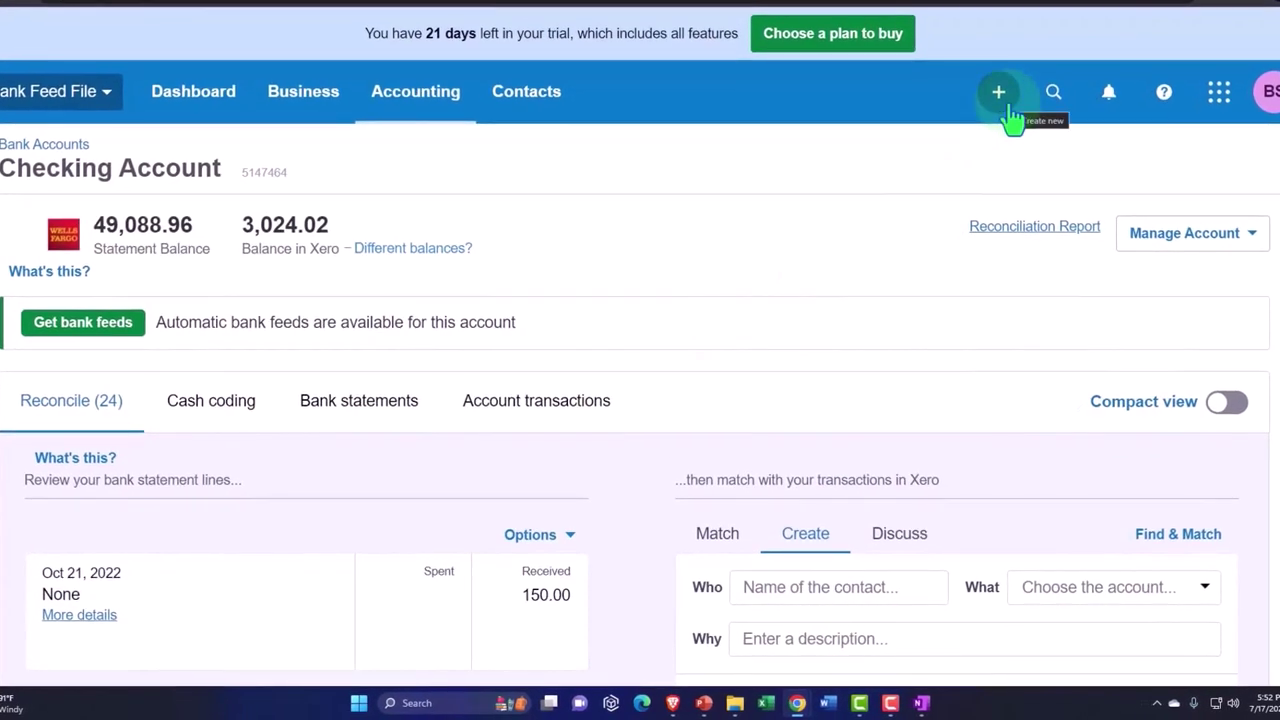
Start a new sales invoice addressed to Customer 3.
{"action": "left_click", "coordinate": [1013, 118]}
{"action": "left_click", "coordinate": [853, 220]}
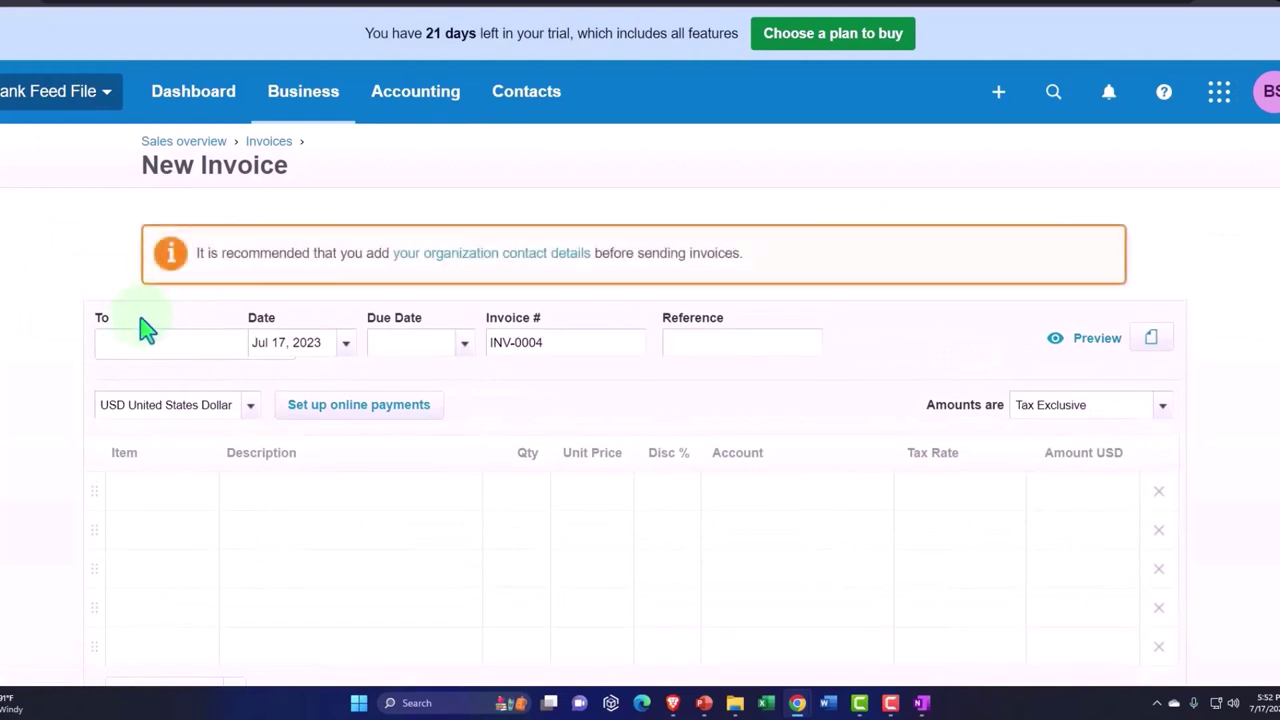
{"action": "left_click", "coordinate": [145, 332]}
{"action": "type", "text": "Cvus"}
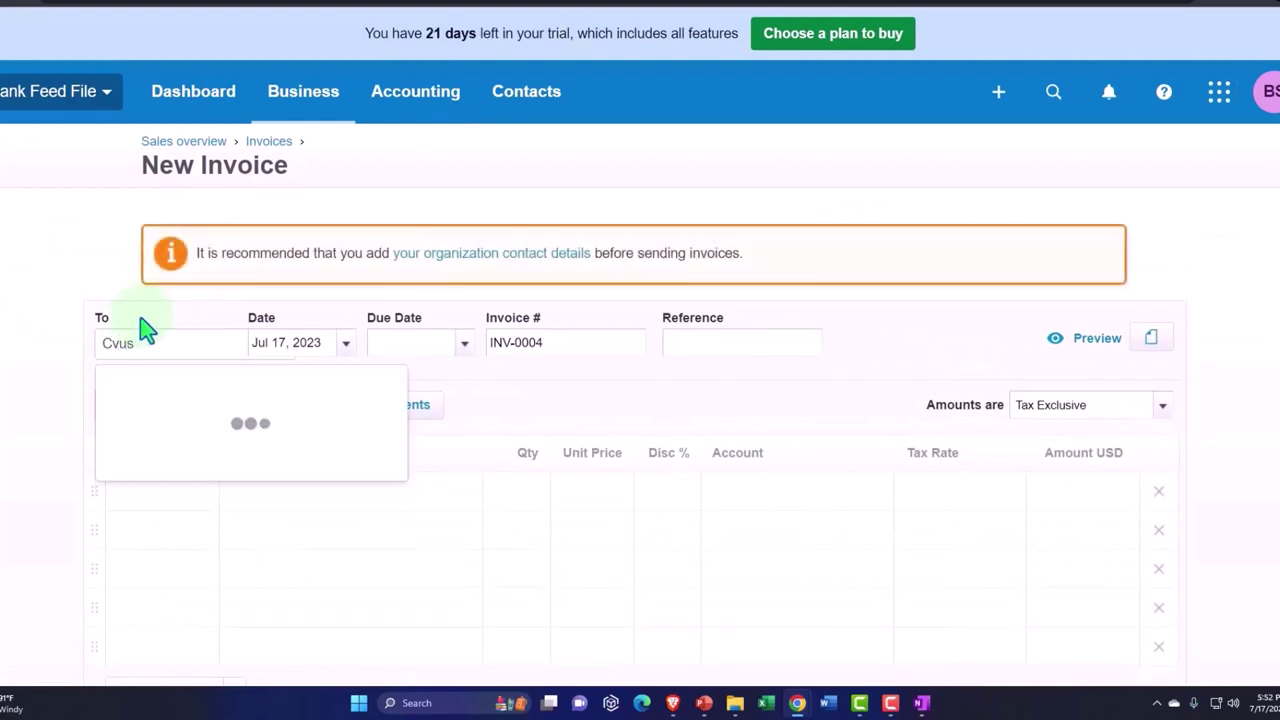
{"action": "key", "text": "BackSpace"}
{"action": "key", "text": "BackSpace"}
{"action": "key", "text": "BackSpace"}
{"action": "type", "text": "us"}
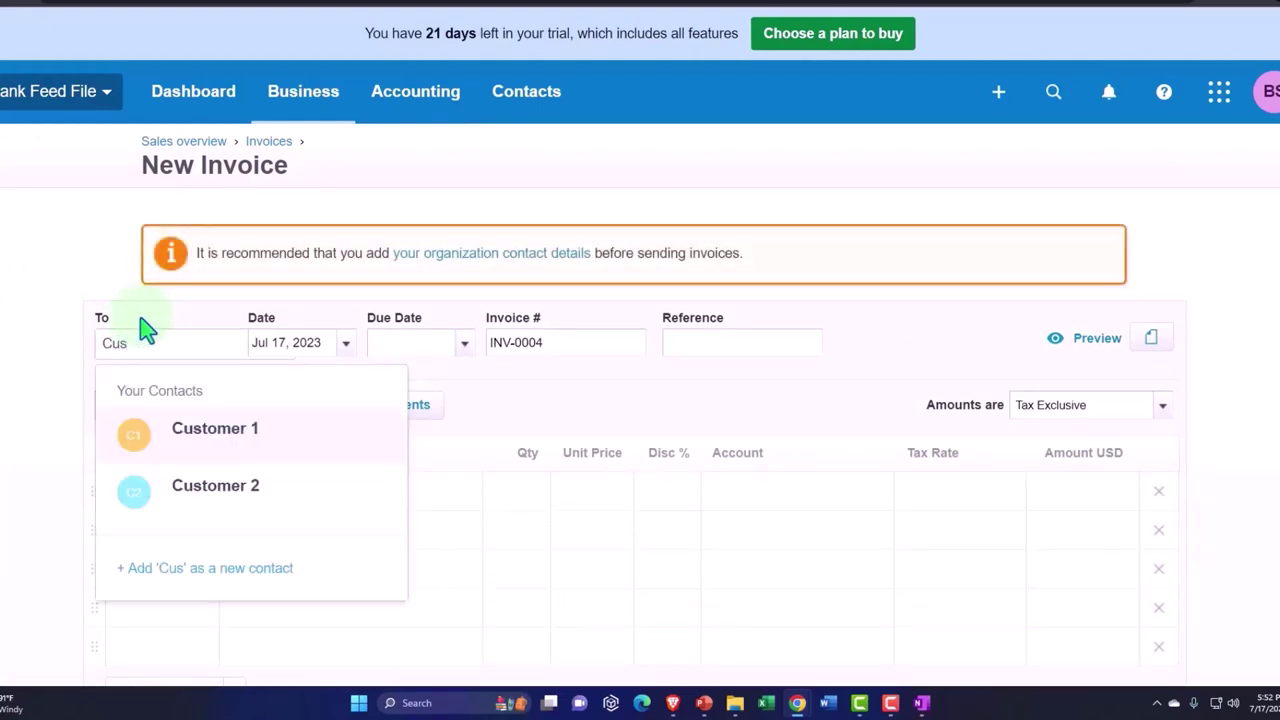
{"action": "type", "text": "tomer "}
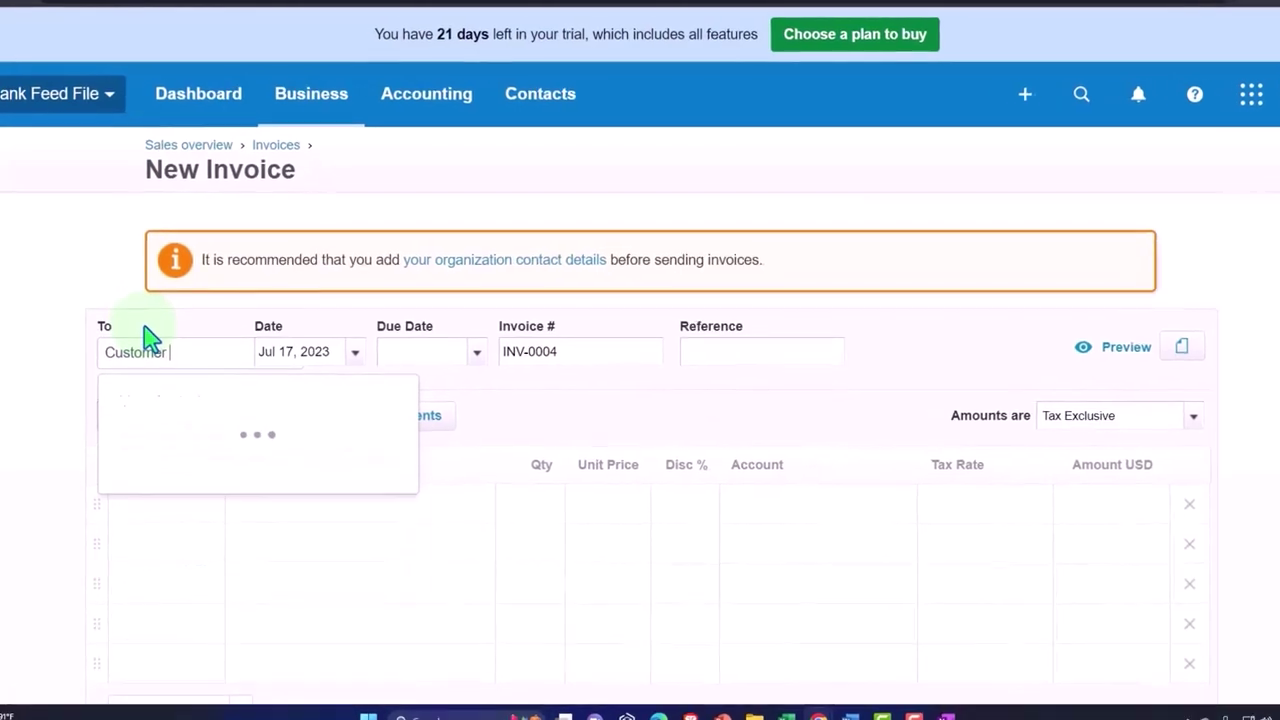
{"action": "type", "text": "3"}
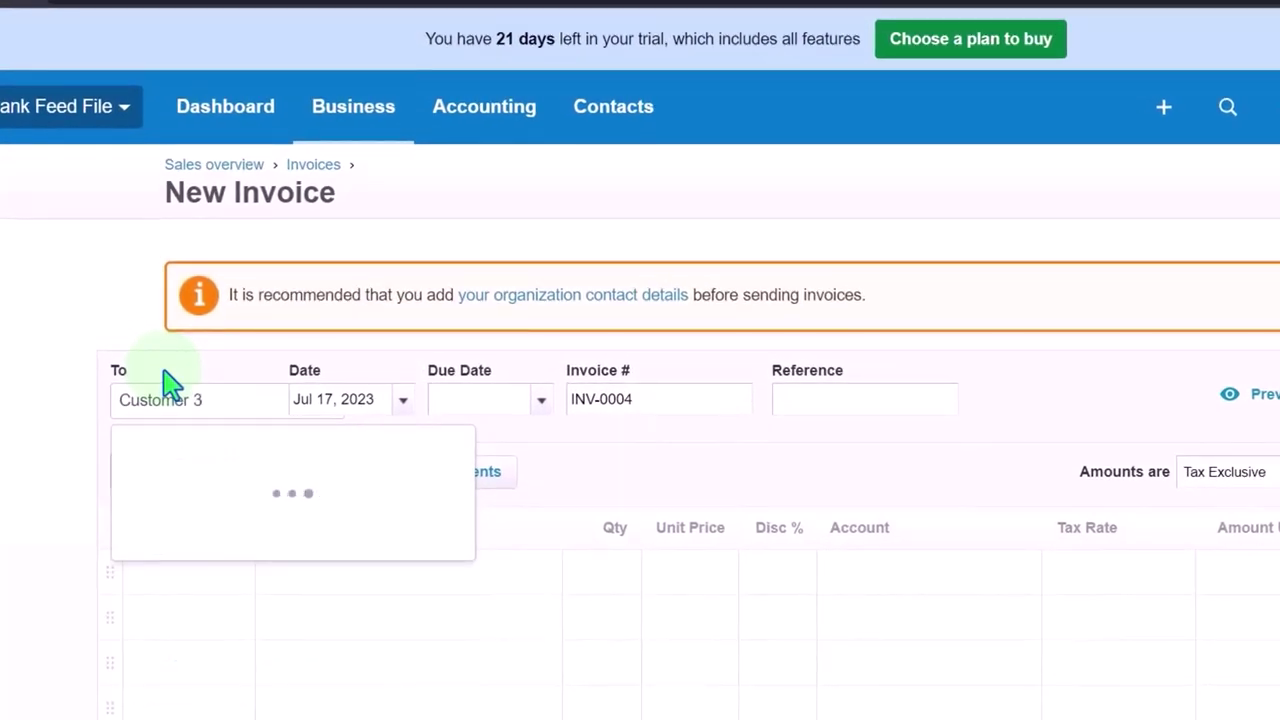
{"action": "key", "text": "Tab"}
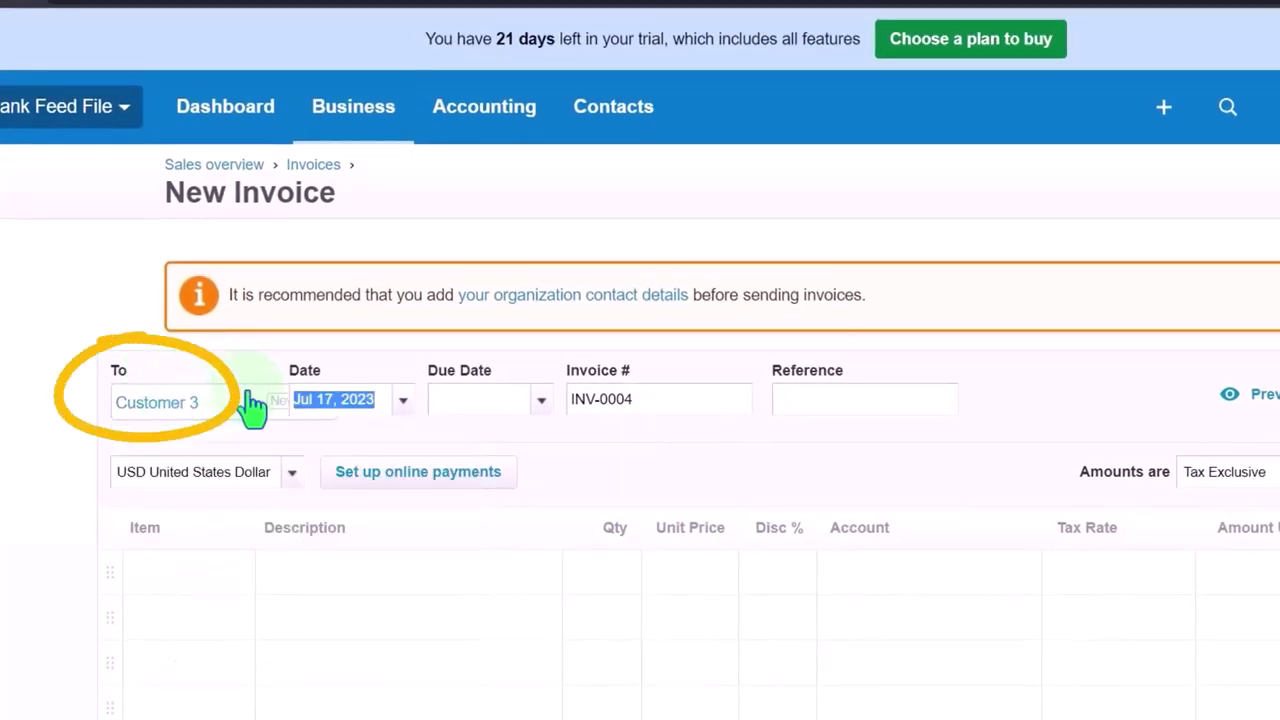
Date the invoice Oct 1, 2022, keeping the default Jul 17, 2023 due date.
{"action": "left_click", "coordinate": [403, 402]}
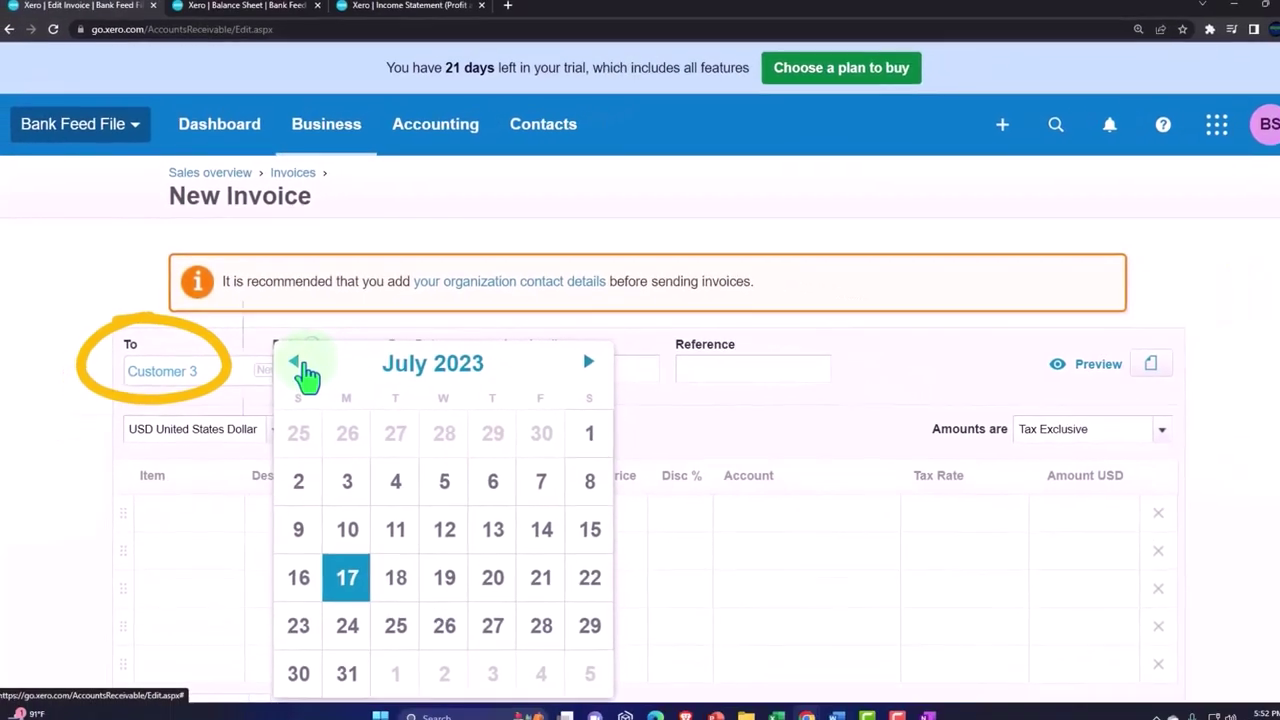
{"action": "left_click", "coordinate": [312, 388]}
{"action": "left_click", "coordinate": [312, 388]}
{"action": "left_click", "coordinate": [312, 388]}
{"action": "left_click", "coordinate": [301, 366]}
{"action": "left_click", "coordinate": [301, 366]}
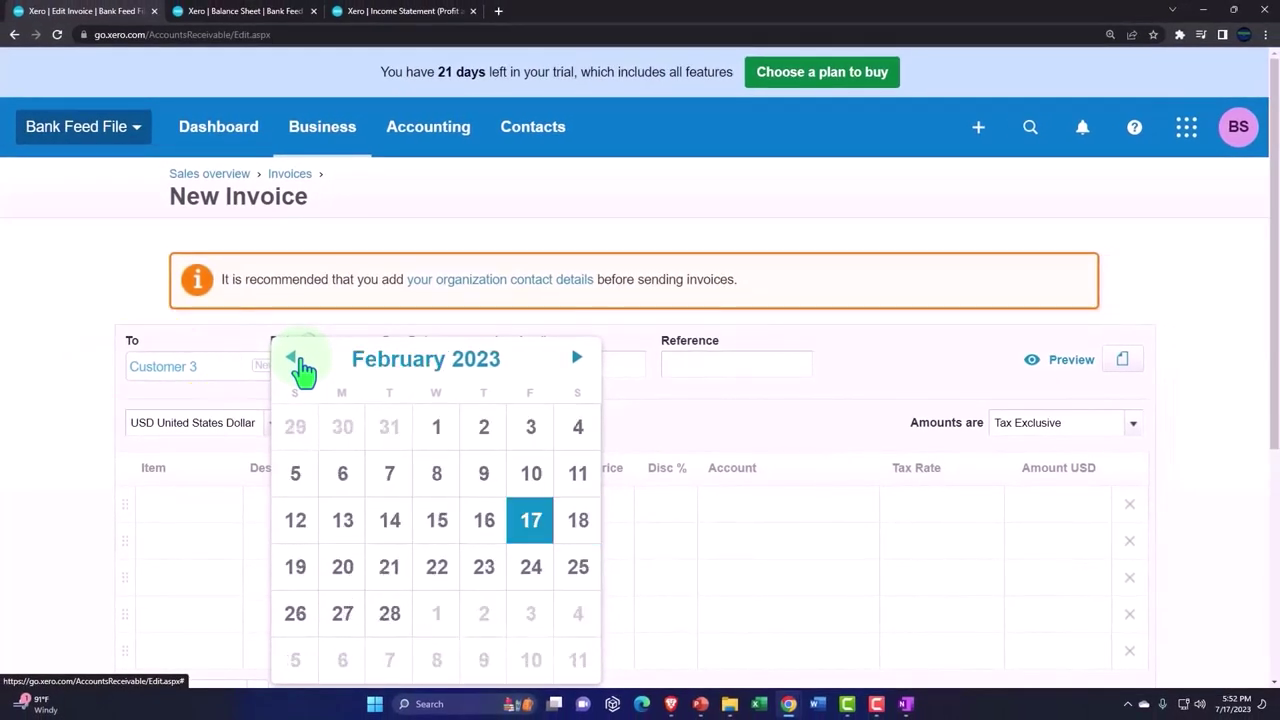
{"action": "left_click", "coordinate": [301, 366]}
{"action": "left_click", "coordinate": [301, 366]}
{"action": "left_click", "coordinate": [301, 366]}
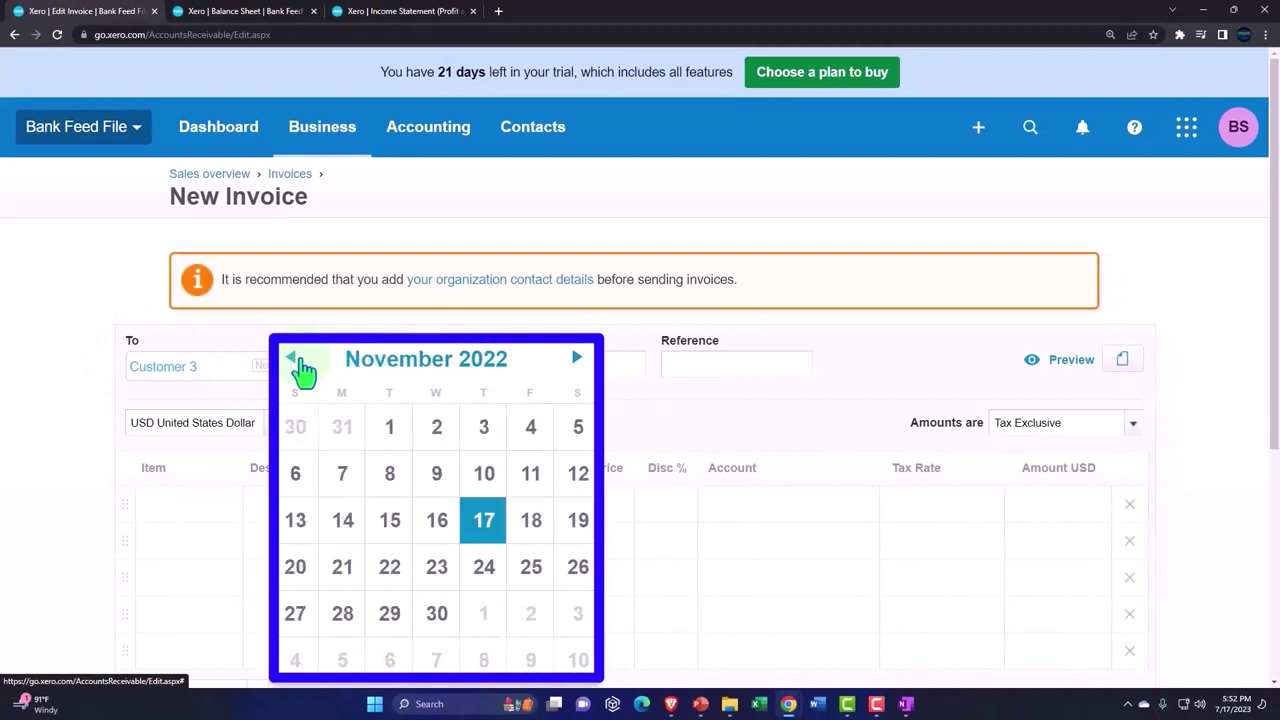
{"action": "left_click", "coordinate": [301, 366]}
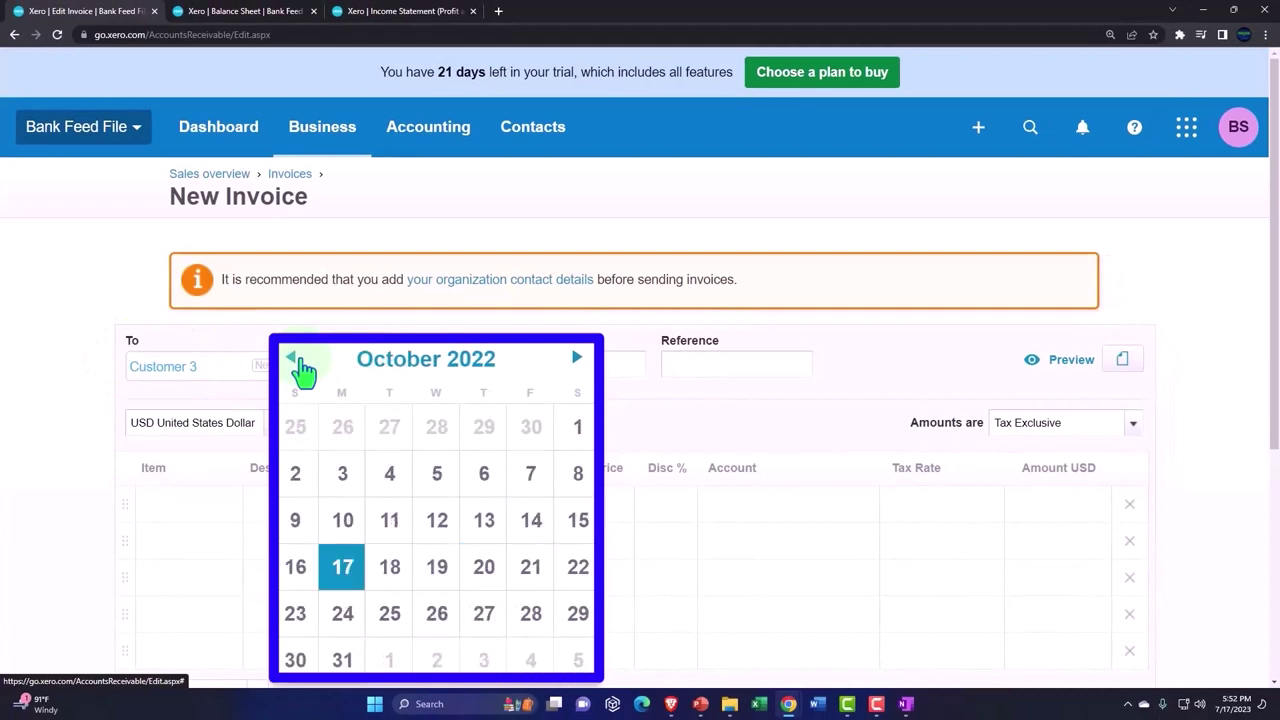
{"action": "left_click", "coordinate": [576, 432]}
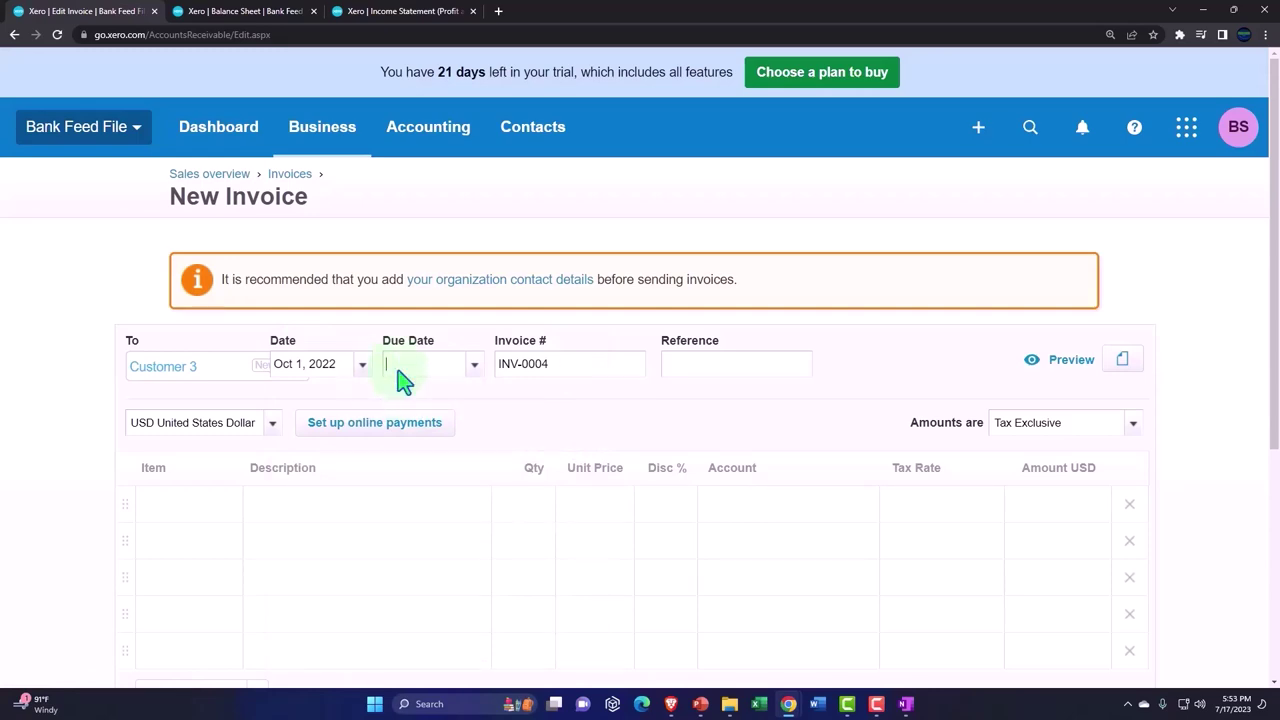
{"action": "key", "text": "Tab"}
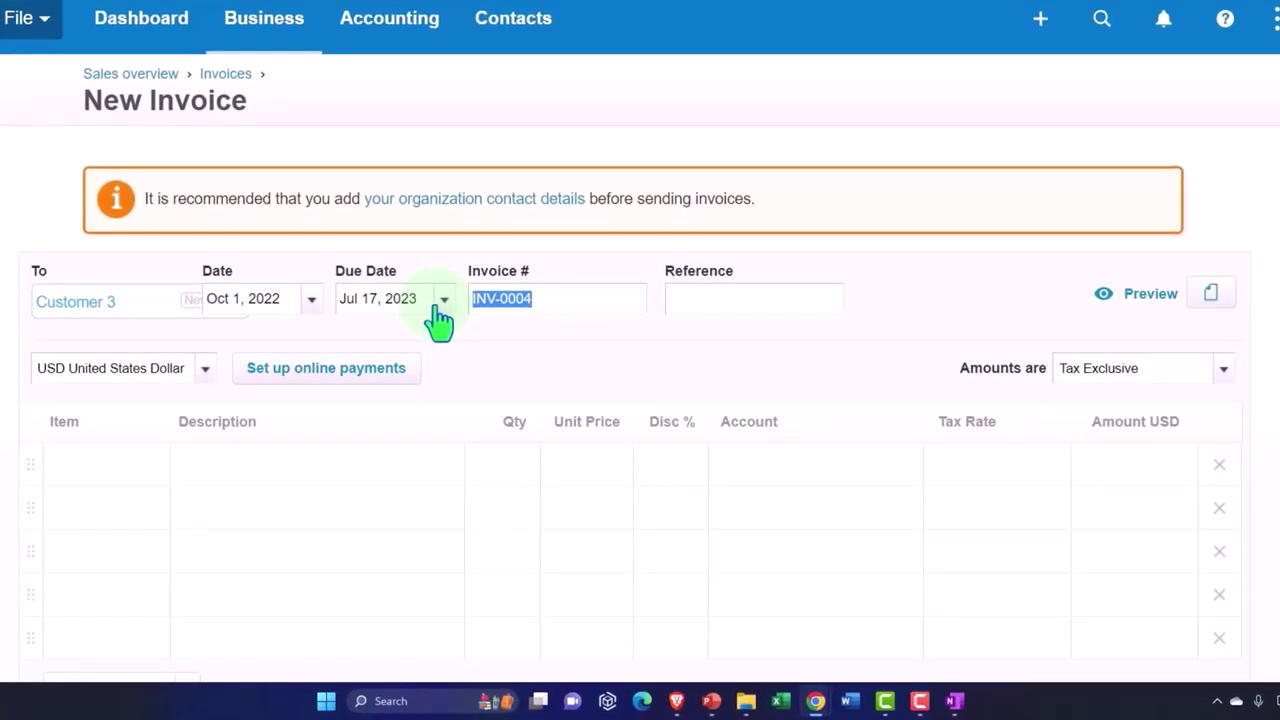
Enter 'Service' as the first invoice line's description.
{"action": "key", "text": "Tab"}
{"action": "key", "text": "Tab"}
{"action": "key", "text": "Tab"}
{"action": "key", "text": "Tab"}
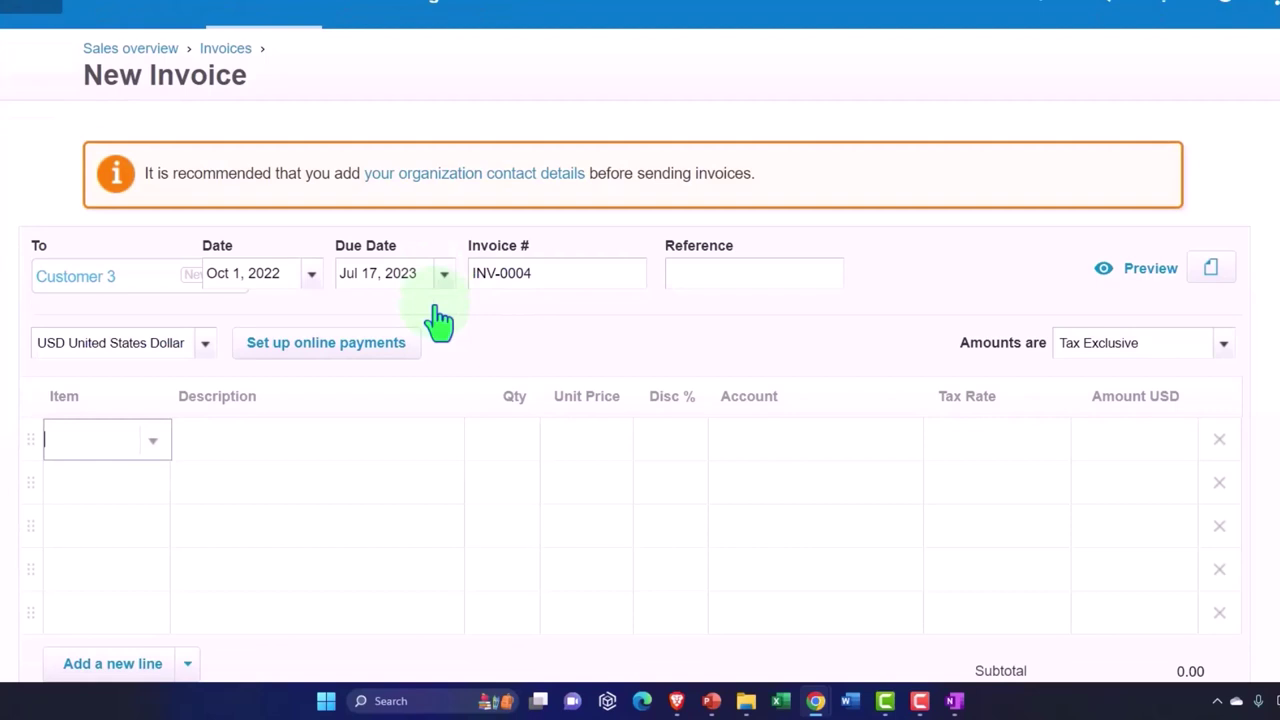
{"action": "scroll", "coordinate": [440, 320], "scroll_direction": "down", "scroll_amount": 1}
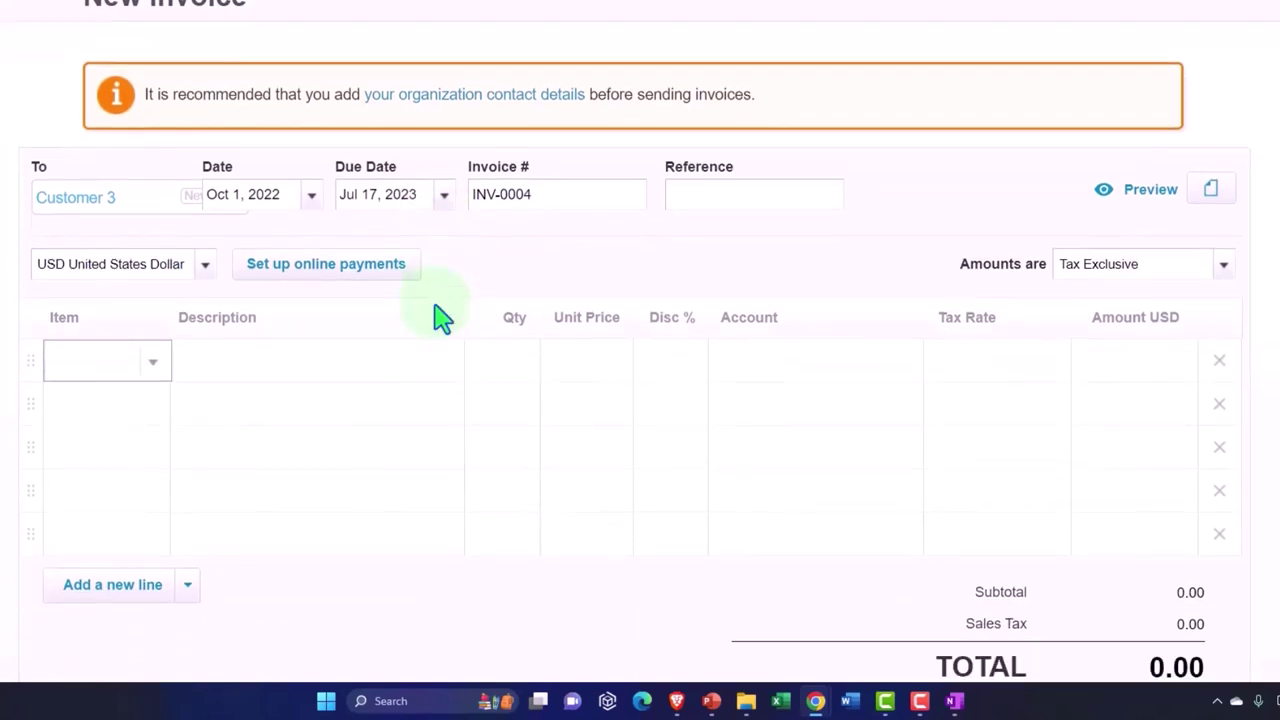
{"action": "key", "text": "Tab"}
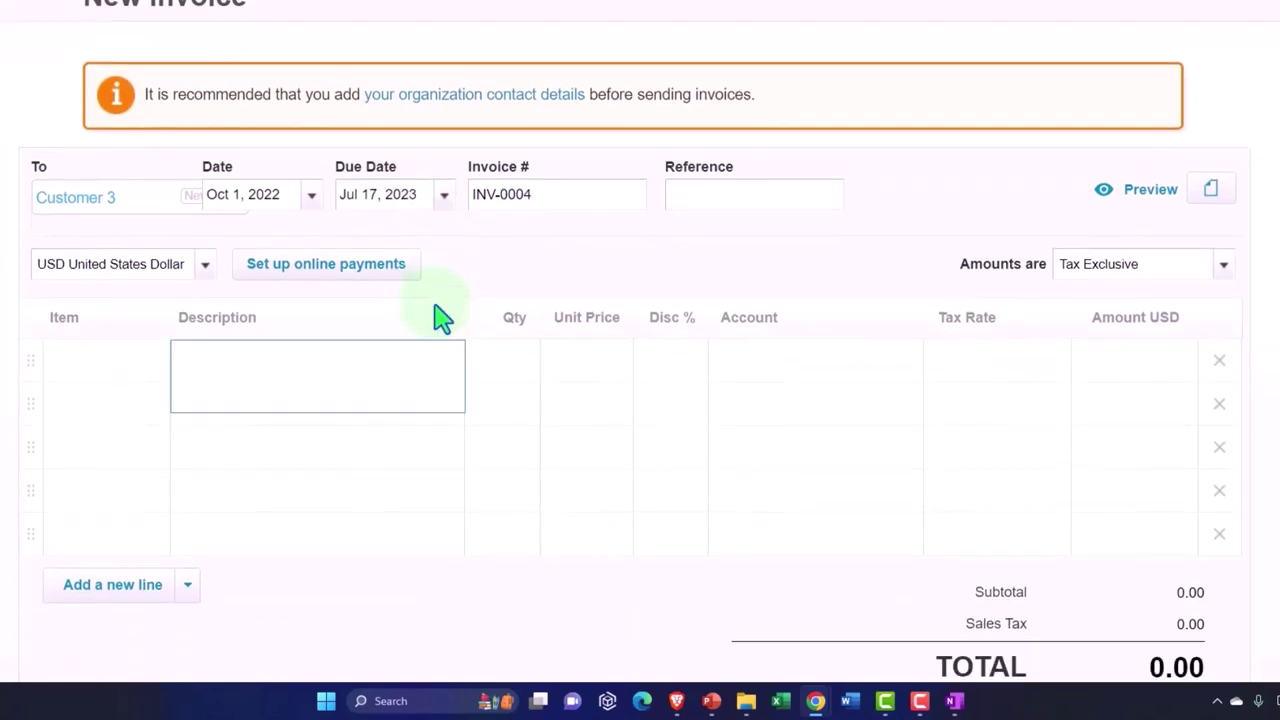
{"action": "type", "text": "s"}
{"action": "key", "text": "BackSpace"}
{"action": "type", "text": "SErvice"}
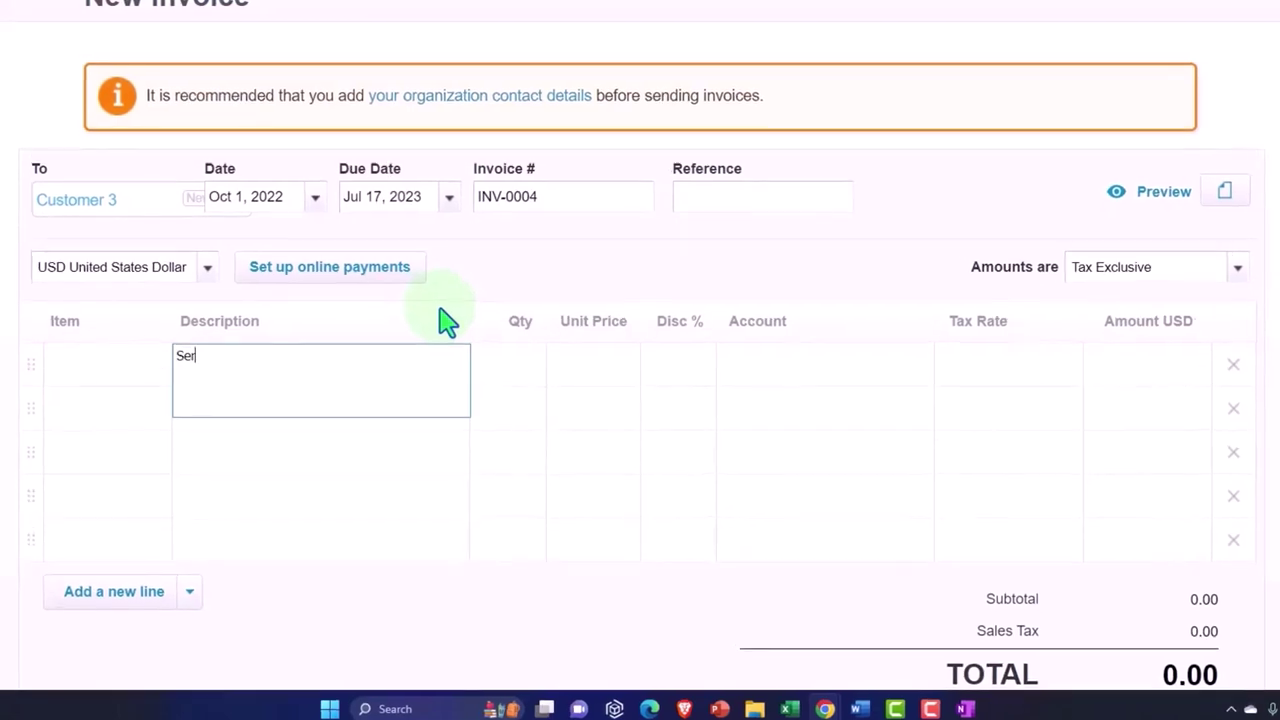
{"action": "key", "text": "Tab"}
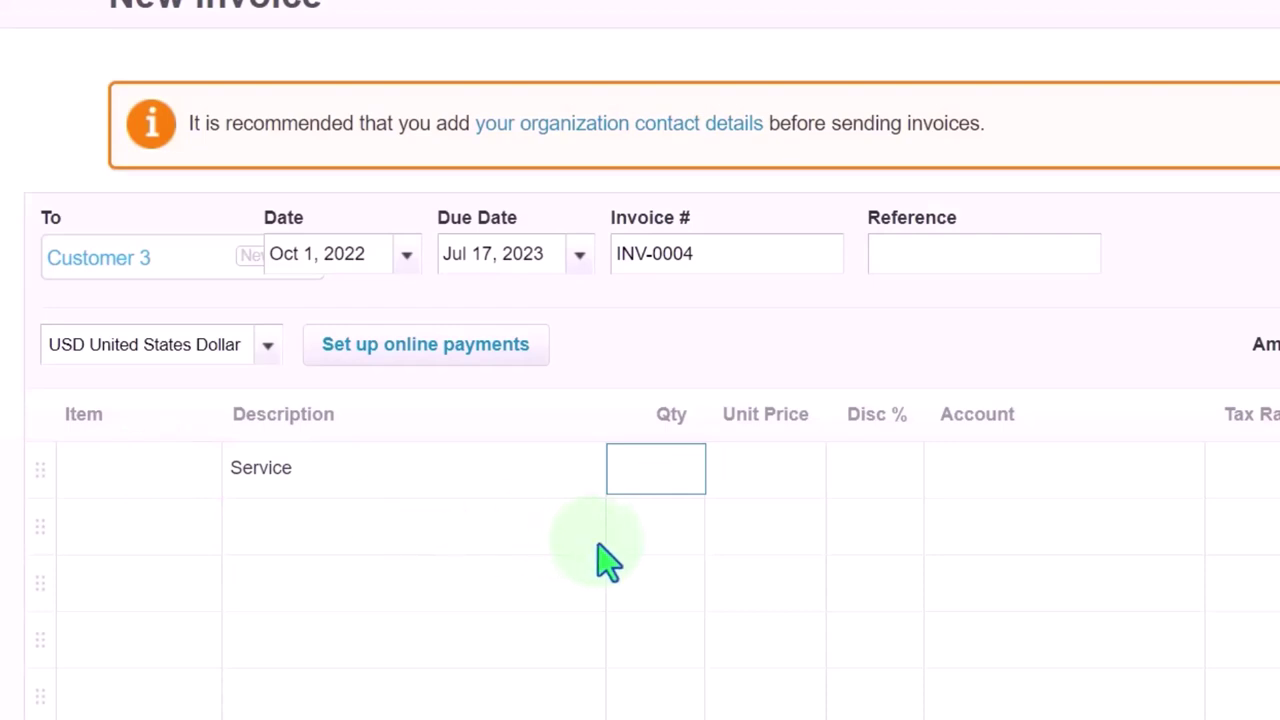
Give the line quantity 1, unit price 100.00 and account 4000 - Sales.
{"action": "type", "text": "1"}
{"action": "key", "text": "Tab"}
{"action": "type", "text": "100"}
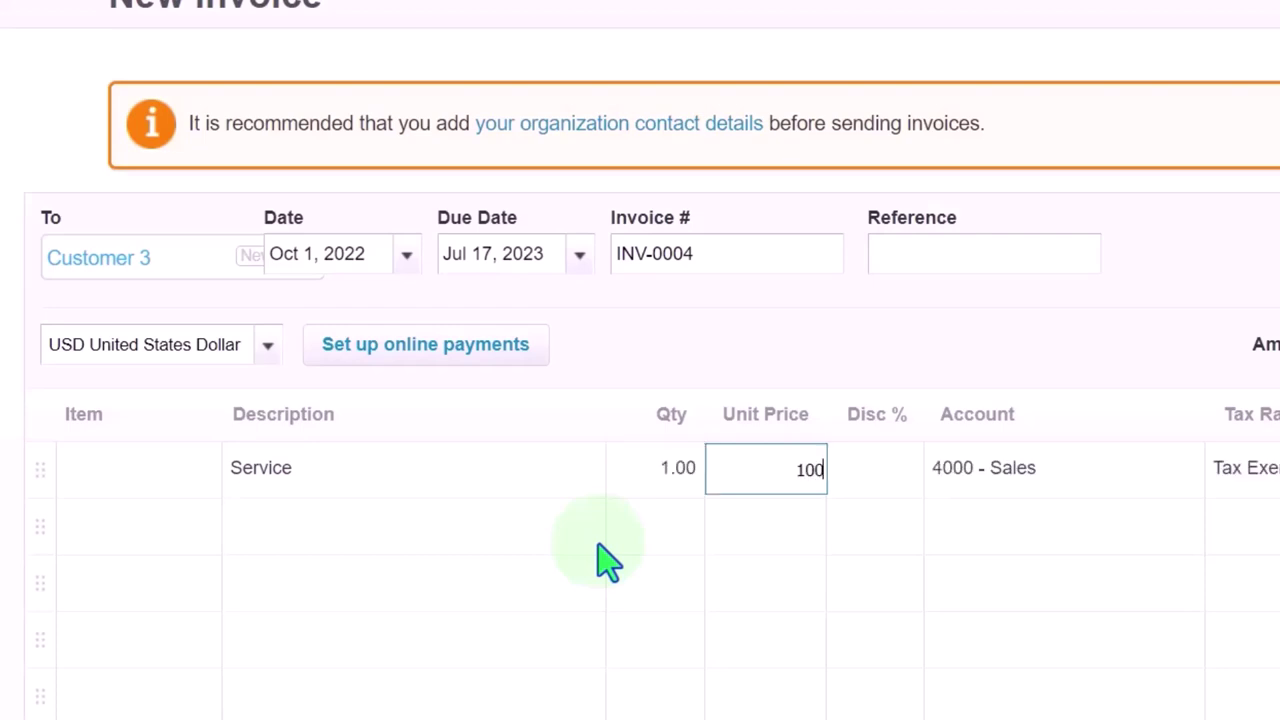
{"action": "key", "text": "Tab"}
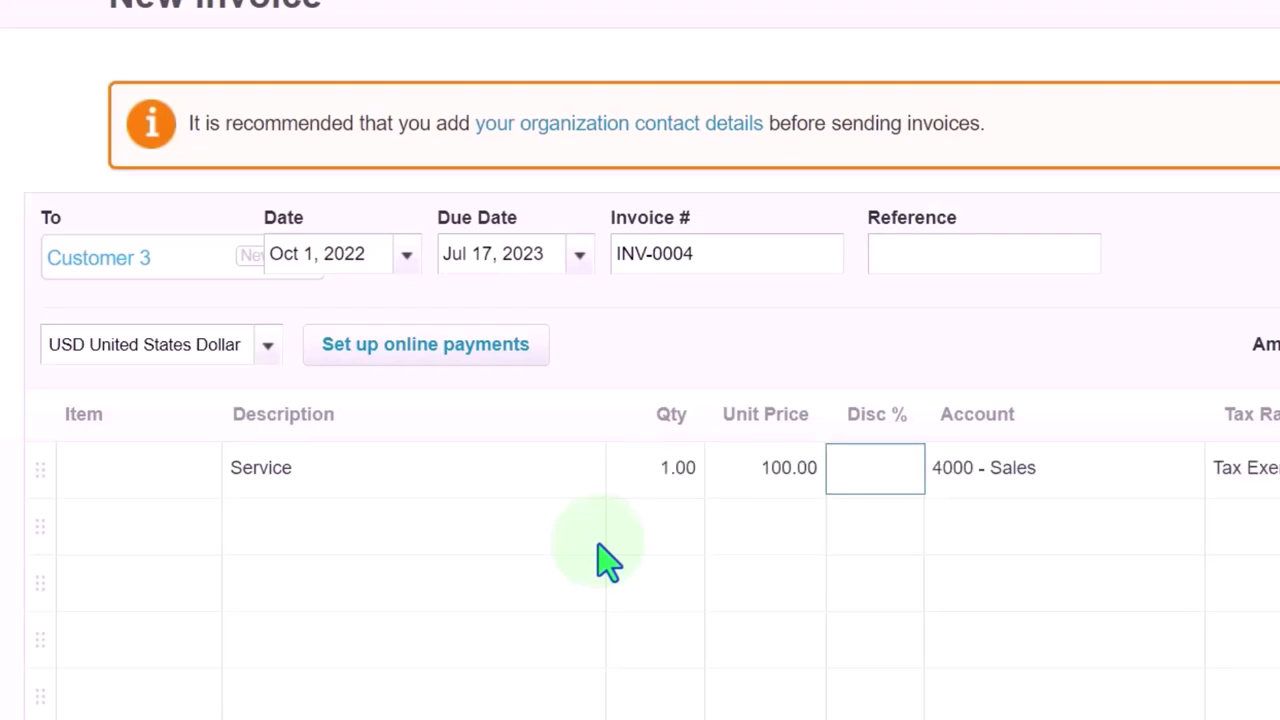
{"action": "key", "text": "Tab"}
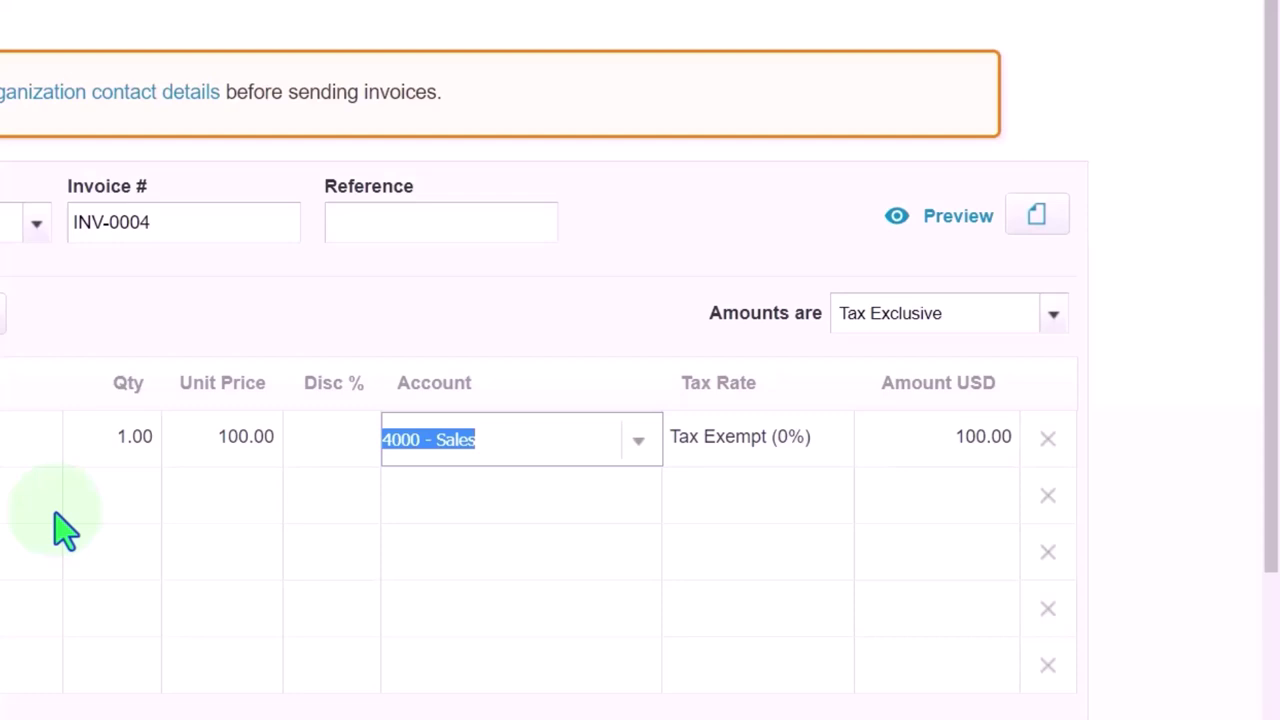
{"action": "scroll", "coordinate": [70, 537], "scroll_direction": "down", "scroll_amount": 2}
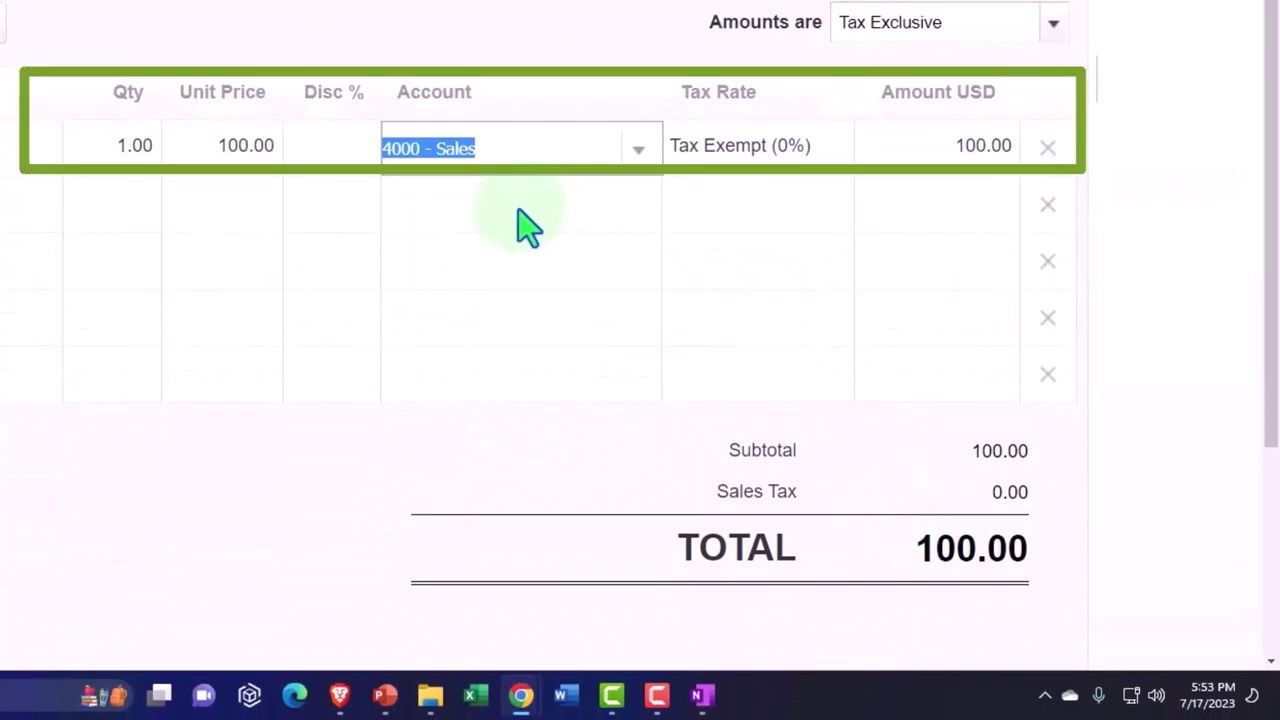
{"action": "key", "text": "Tab"}
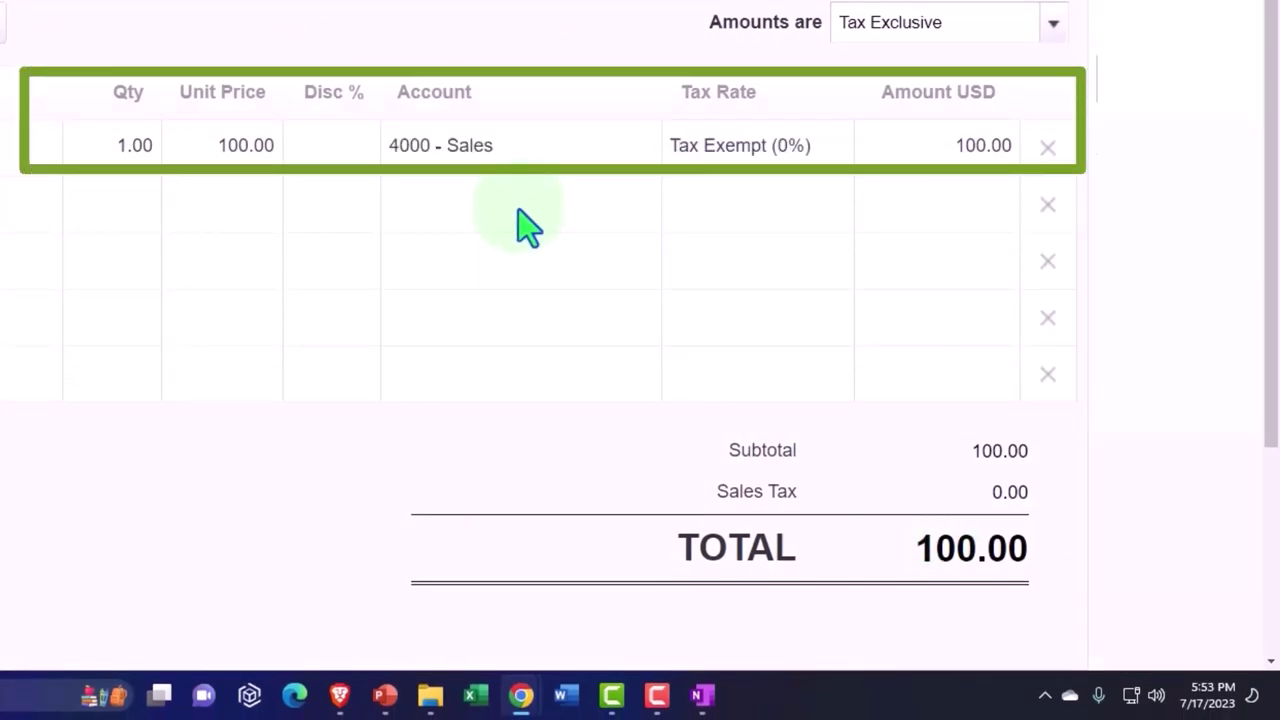